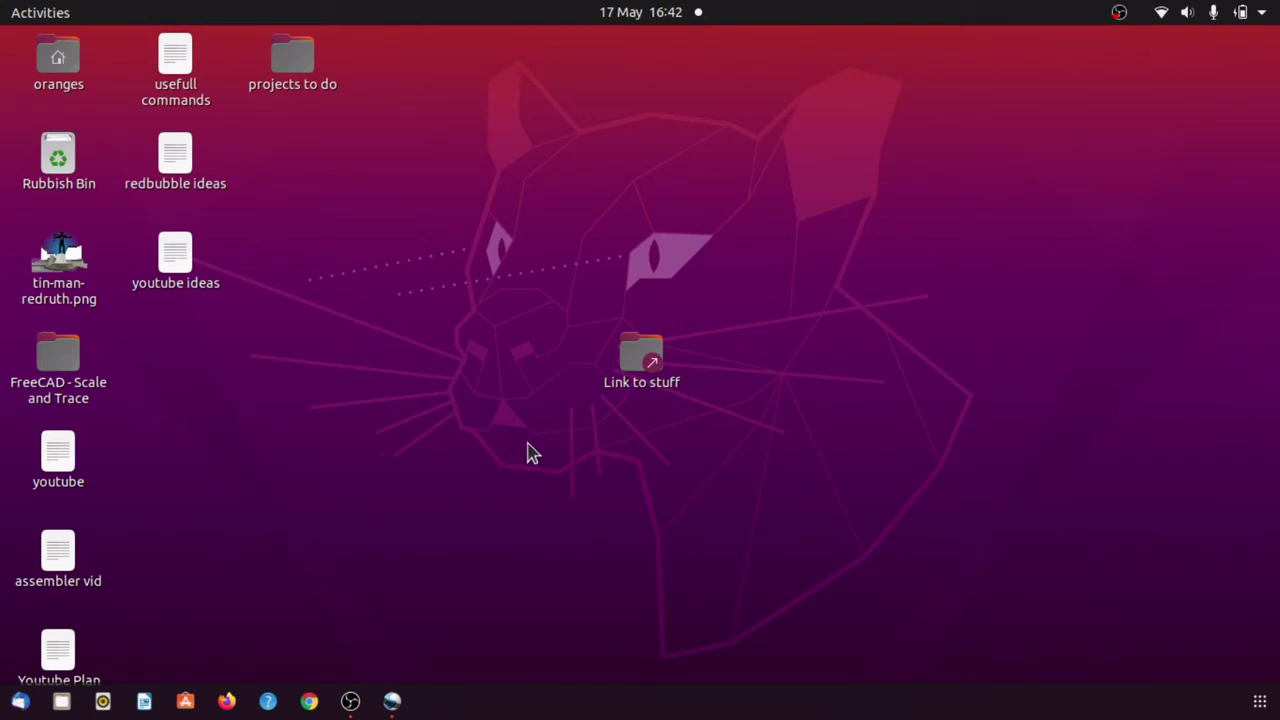
Step: Open the desktop's 'Link to stuff' folder, then go to Downloads
double_click(632, 355)
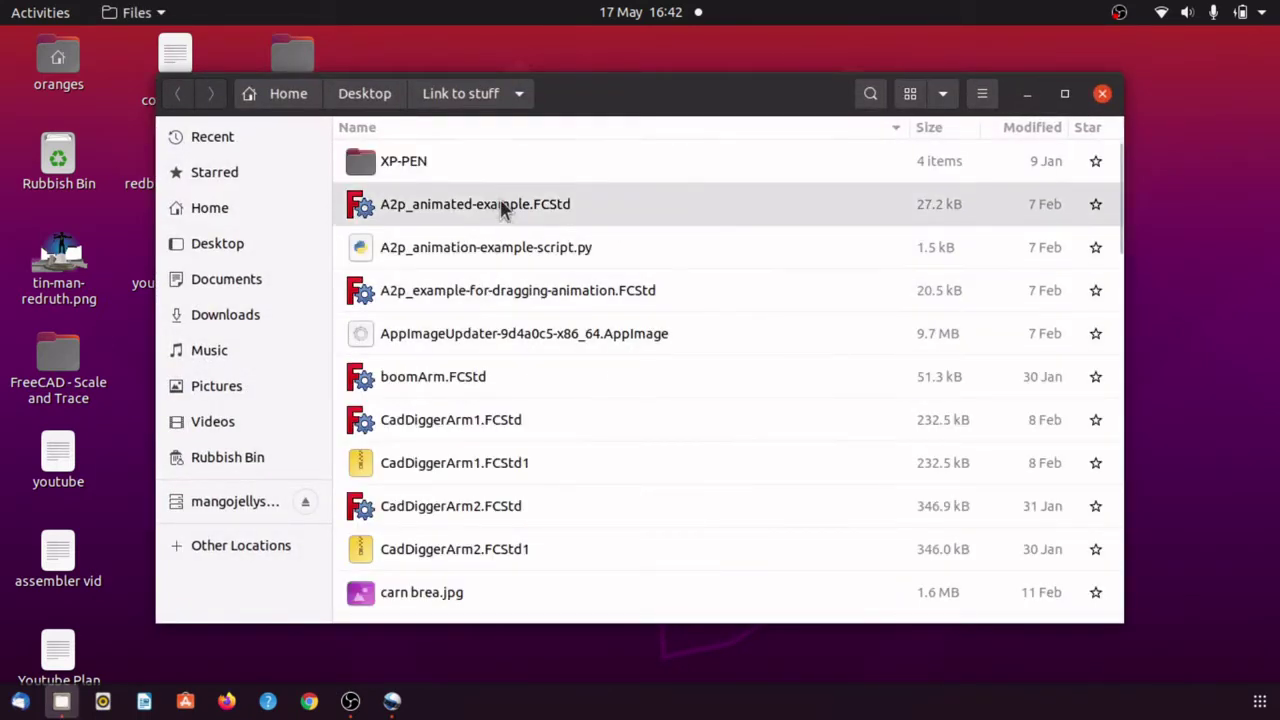
click(245, 315)
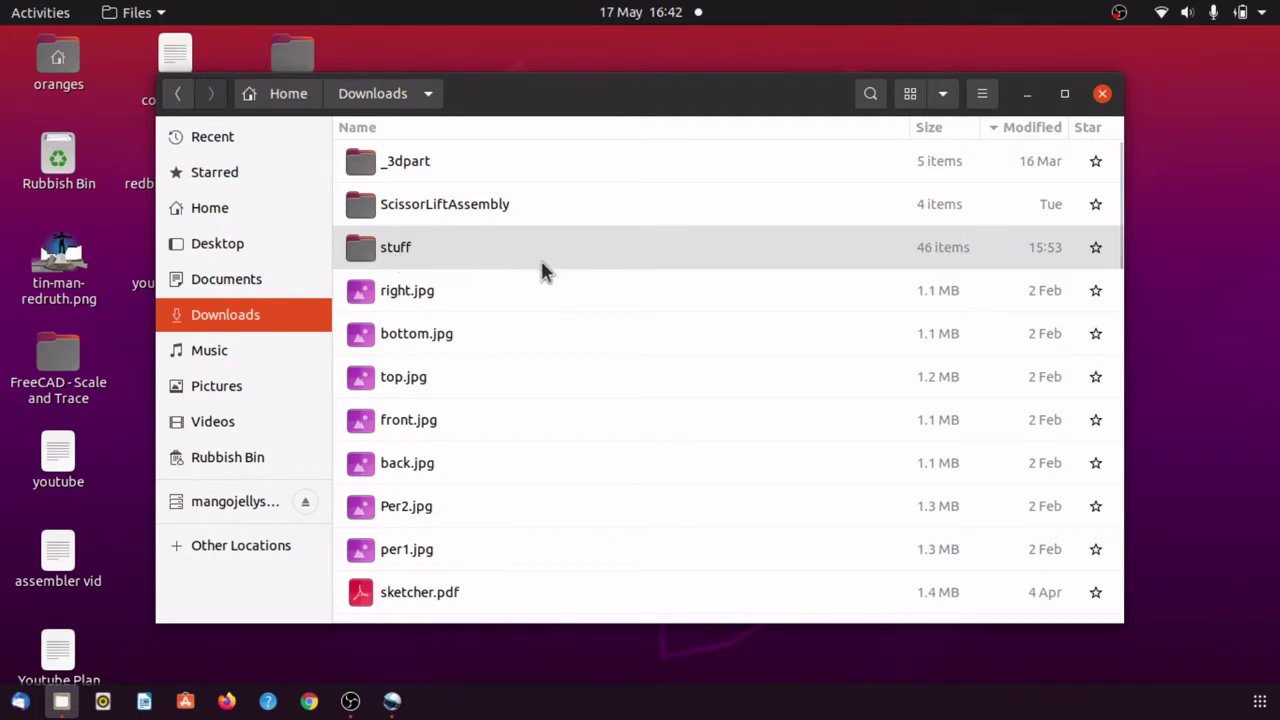
click(425, 252)
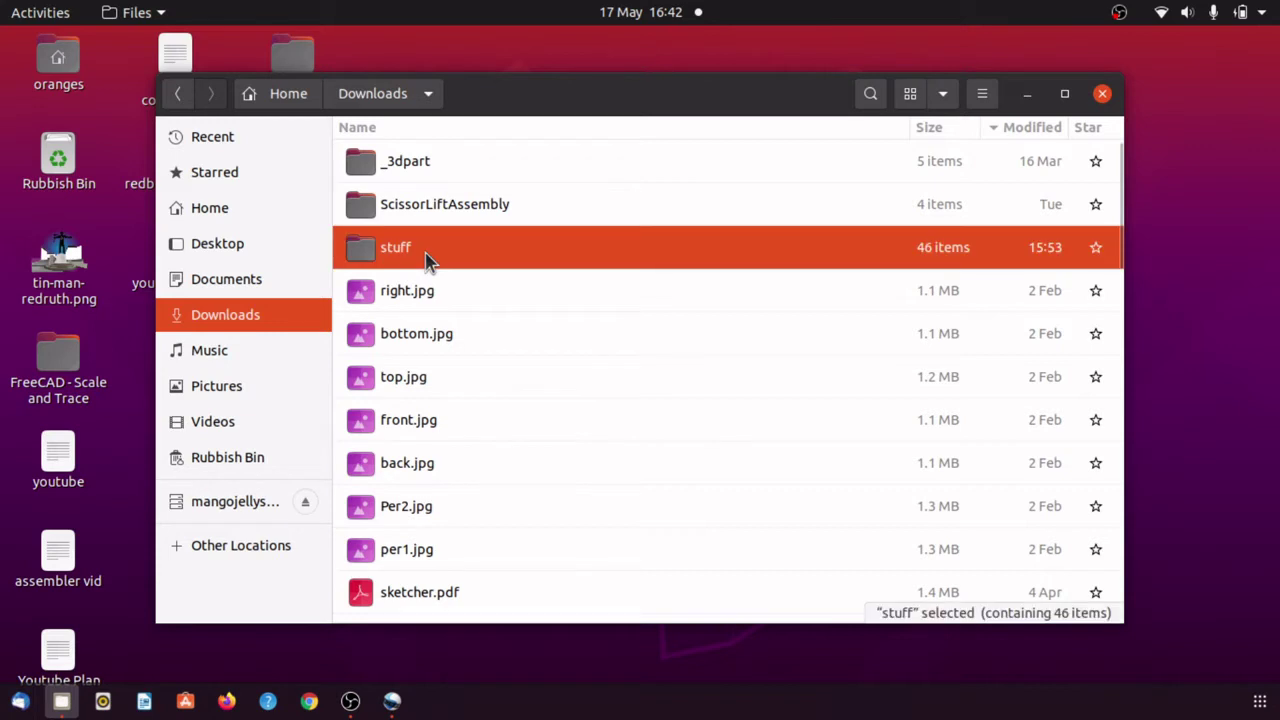
right_click(427, 259)
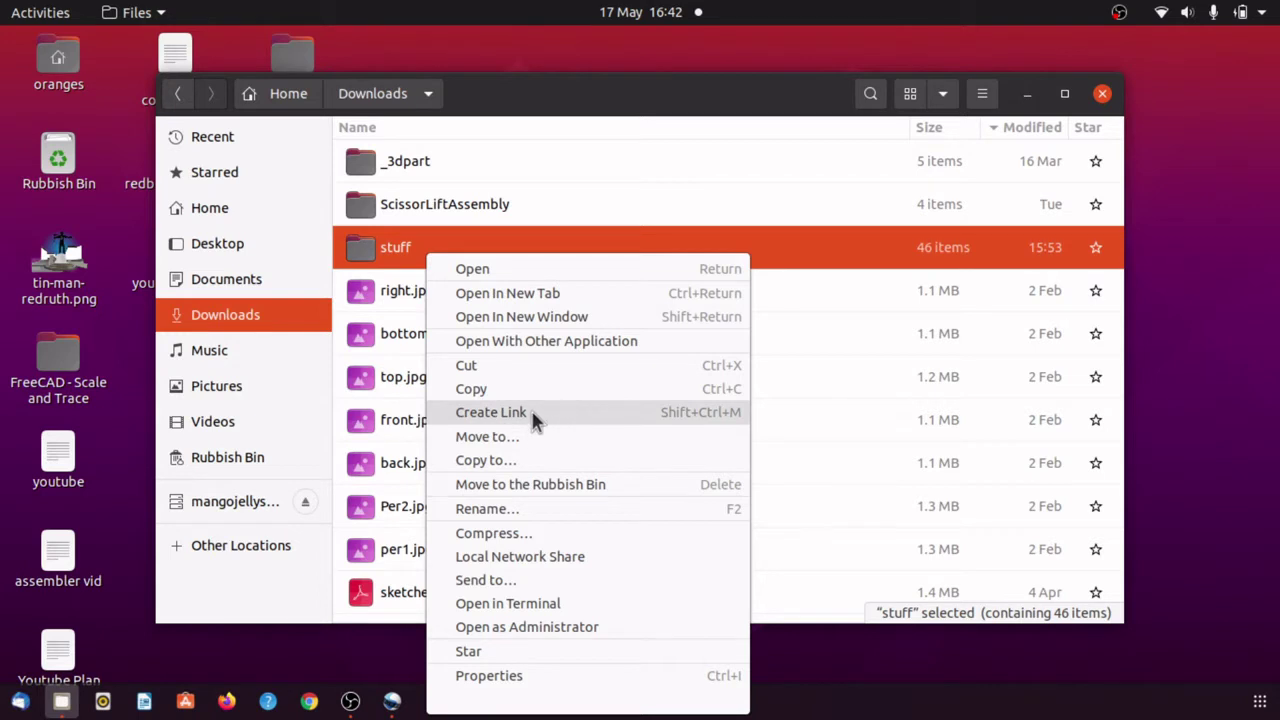
click(400, 249)
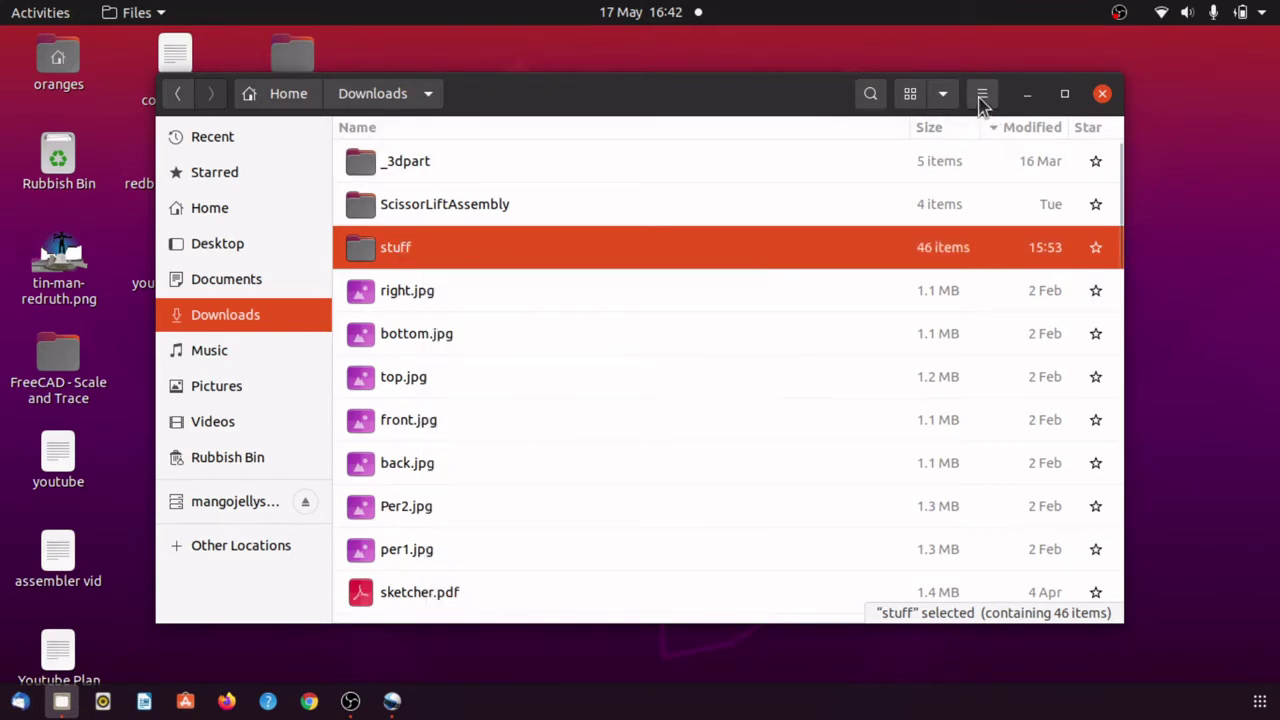
Step: In Preferences > Behaviour, uncheck 'Show action to create symbolic links'
click(983, 105)
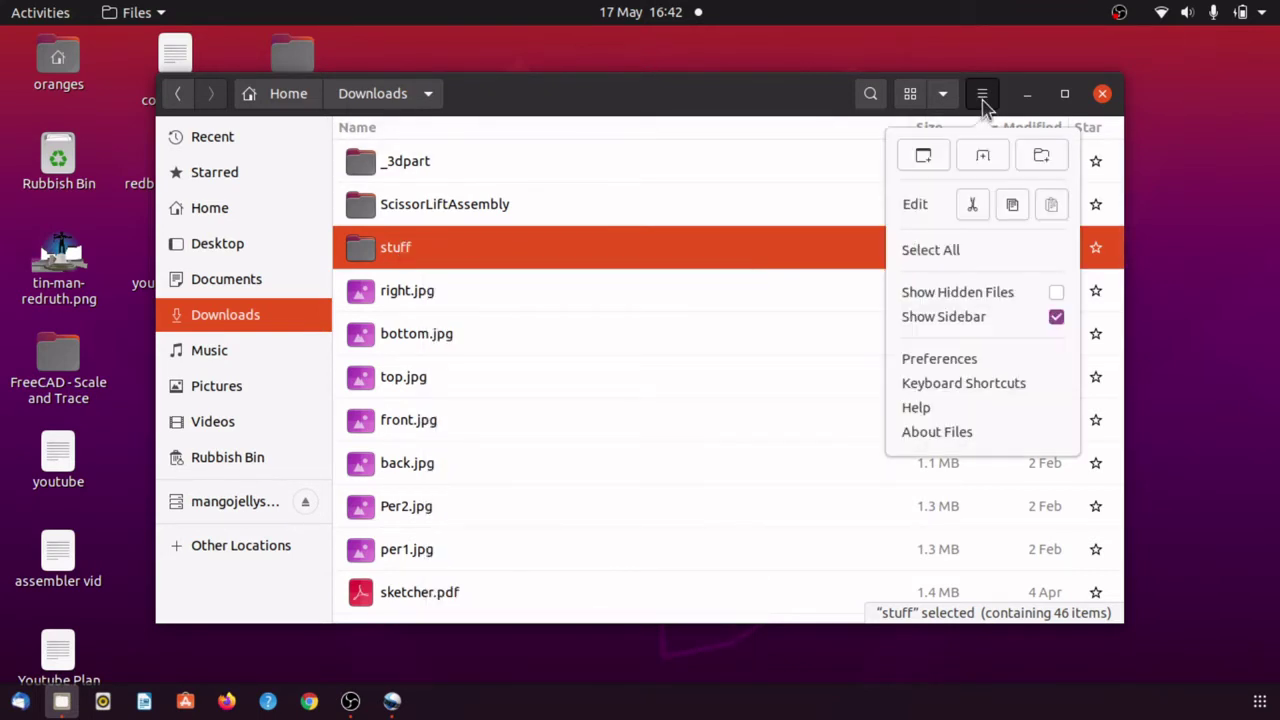
click(936, 360)
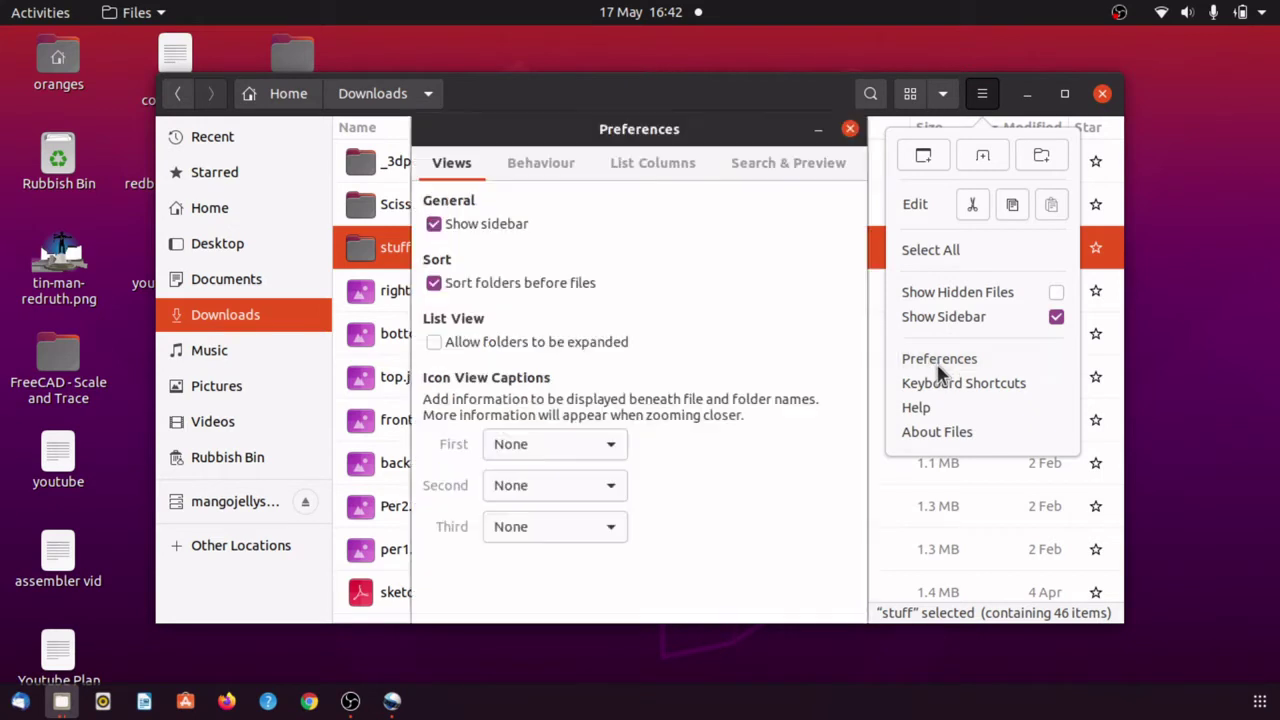
click(527, 167)
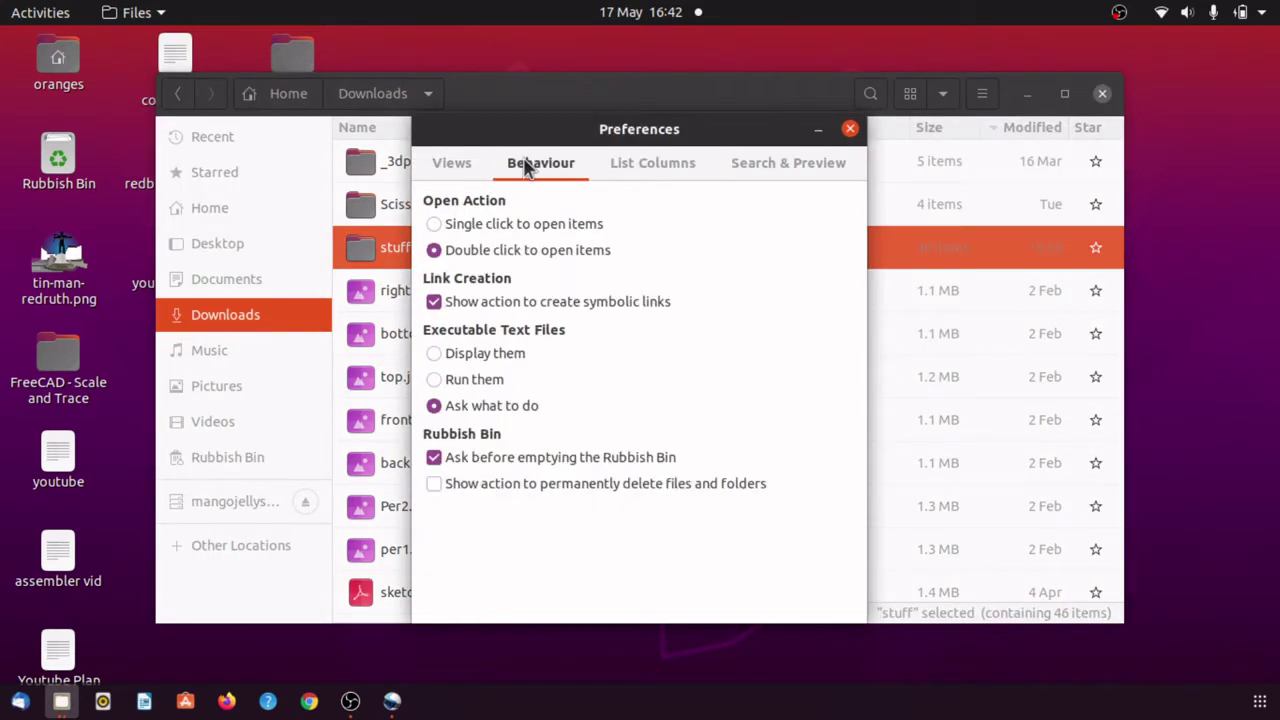
click(434, 303)
click(849, 130)
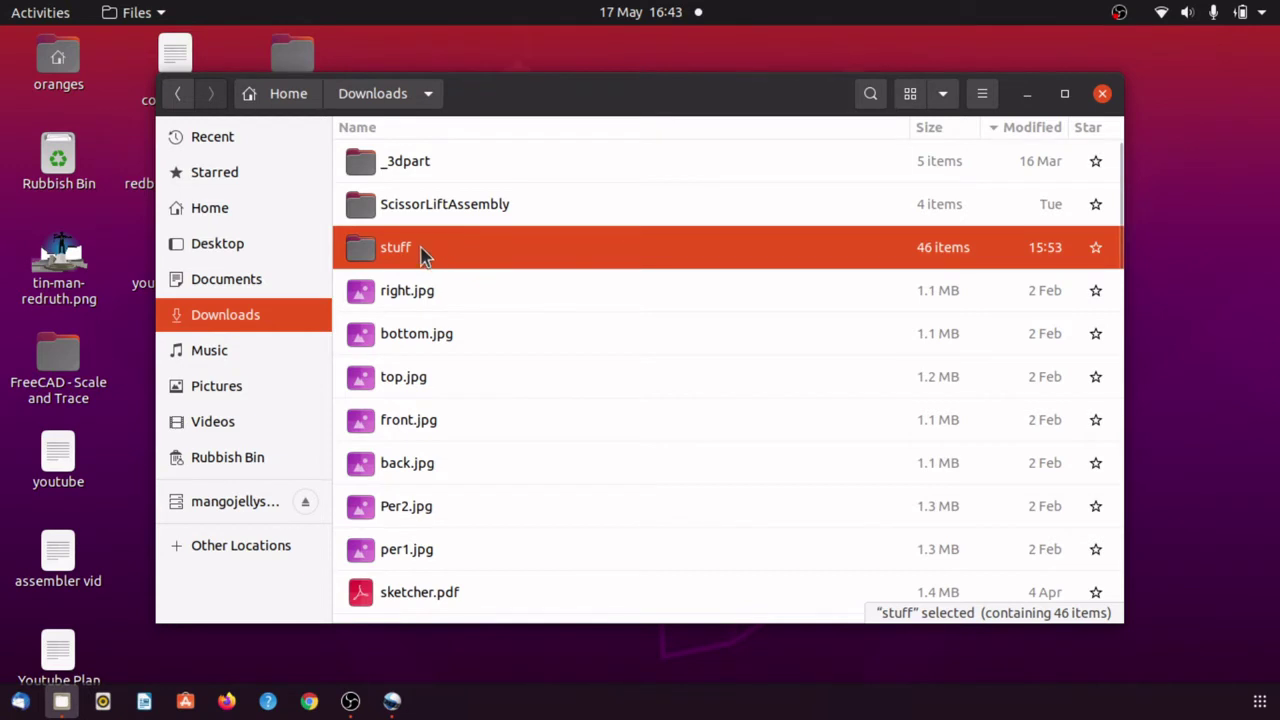
Step: Make a 'Link to stuff' beside the stuff folder and drag it onto Desktop
mouse_move(445, 260)
mouse_down()
mouse_move(666, 340)
mouse_move(506, 331)
mouse_move(641, 298)
mouse_move(254, 294)
mouse_move(257, 251)
mouse_move(258, 395)
mouse_move(250, 246)
mouse_move(403, 250)
mouse_move(666, 306)
mouse_move(700, 333)
mouse_move(686, 266)
mouse_move(700, 302)
mouse_up()
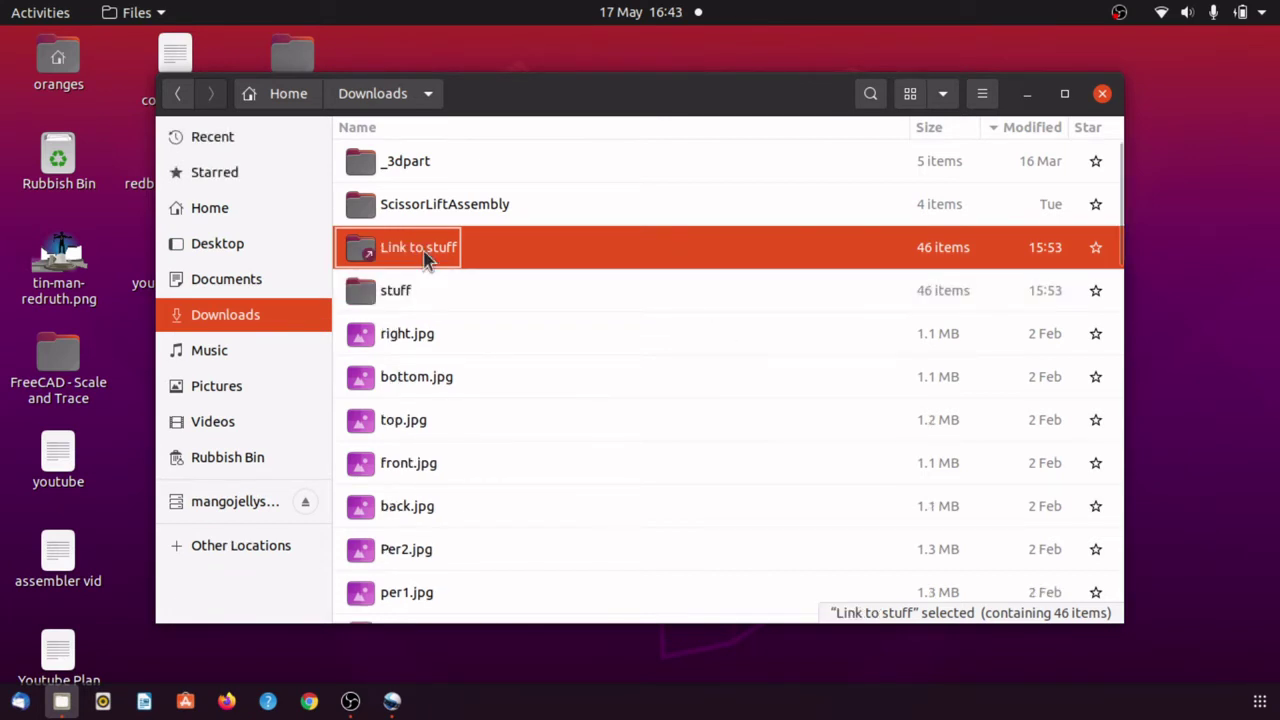
mouse_move(443, 247)
mouse_down()
mouse_move(457, 263)
mouse_move(520, 208)
mouse_move(320, 277)
mouse_move(244, 247)
mouse_move(540, 68)
mouse_move(510, 50)
mouse_up()
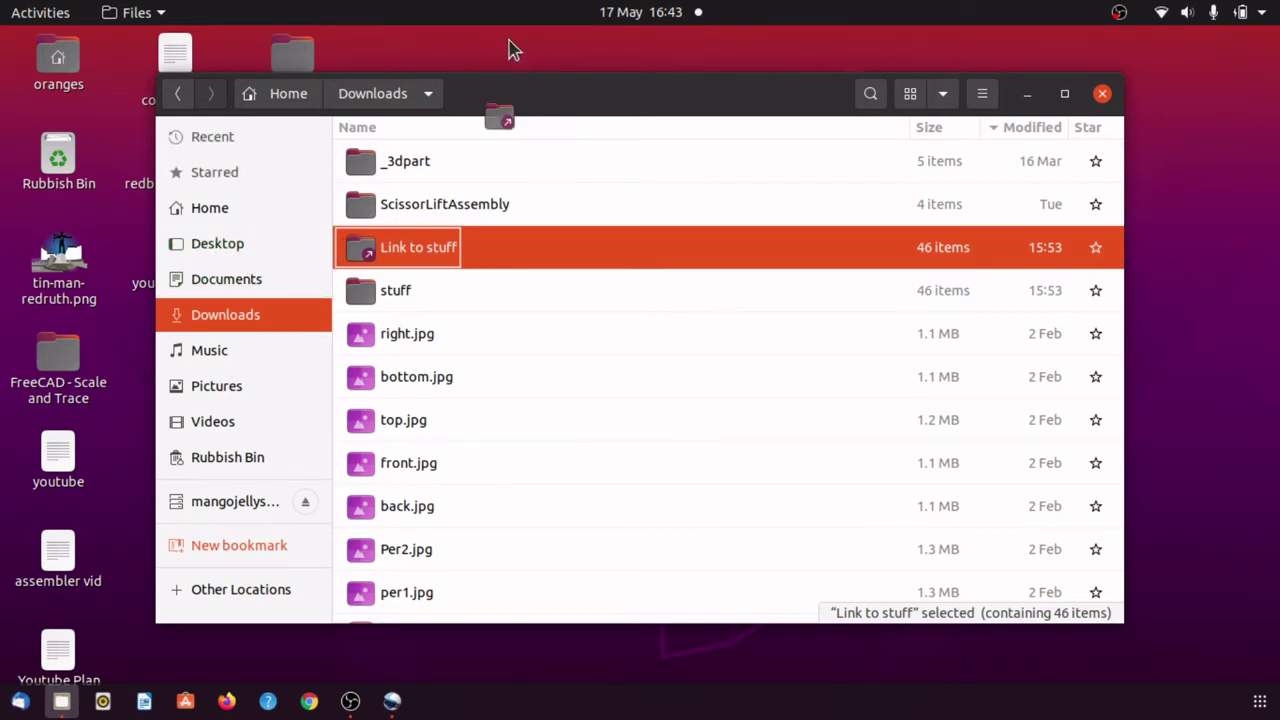
mouse_move(428, 249)
mouse_down()
mouse_move(229, 250)
mouse_move(251, 248)
mouse_up()
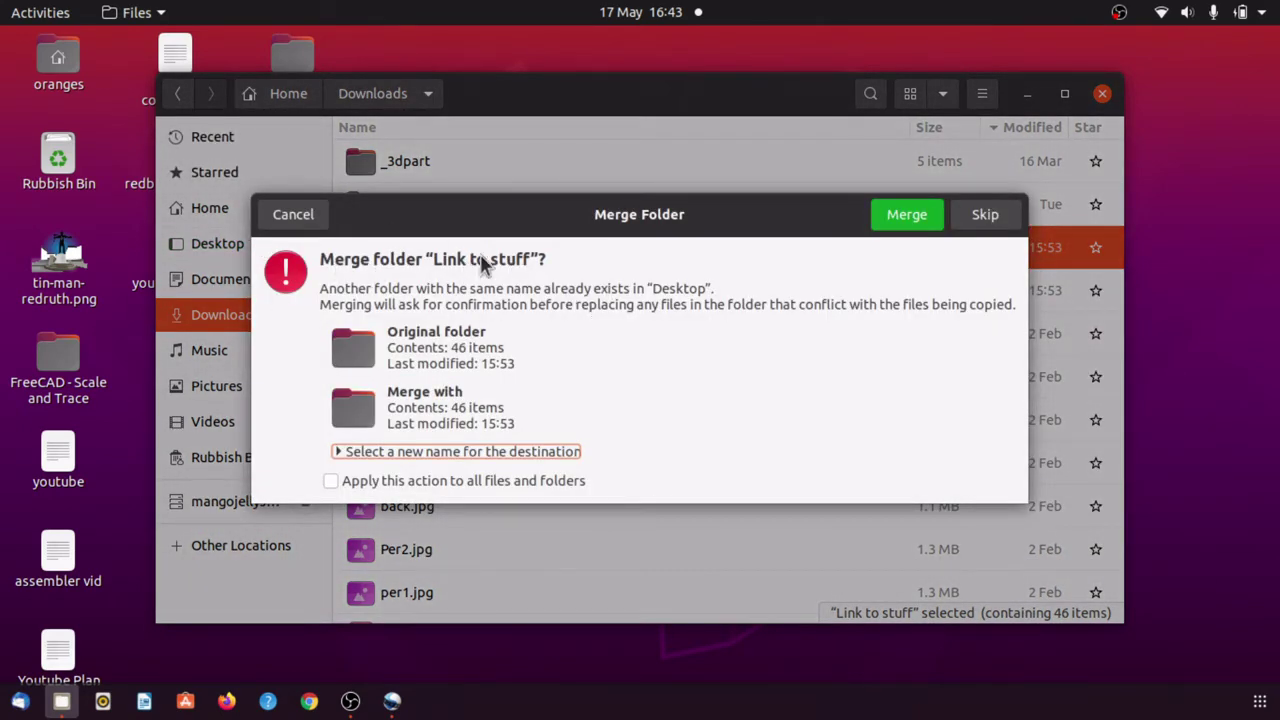
Step: Skip the merge, rename 'Link to stuff' to '_stuff', and move it onto Desktop
click(988, 220)
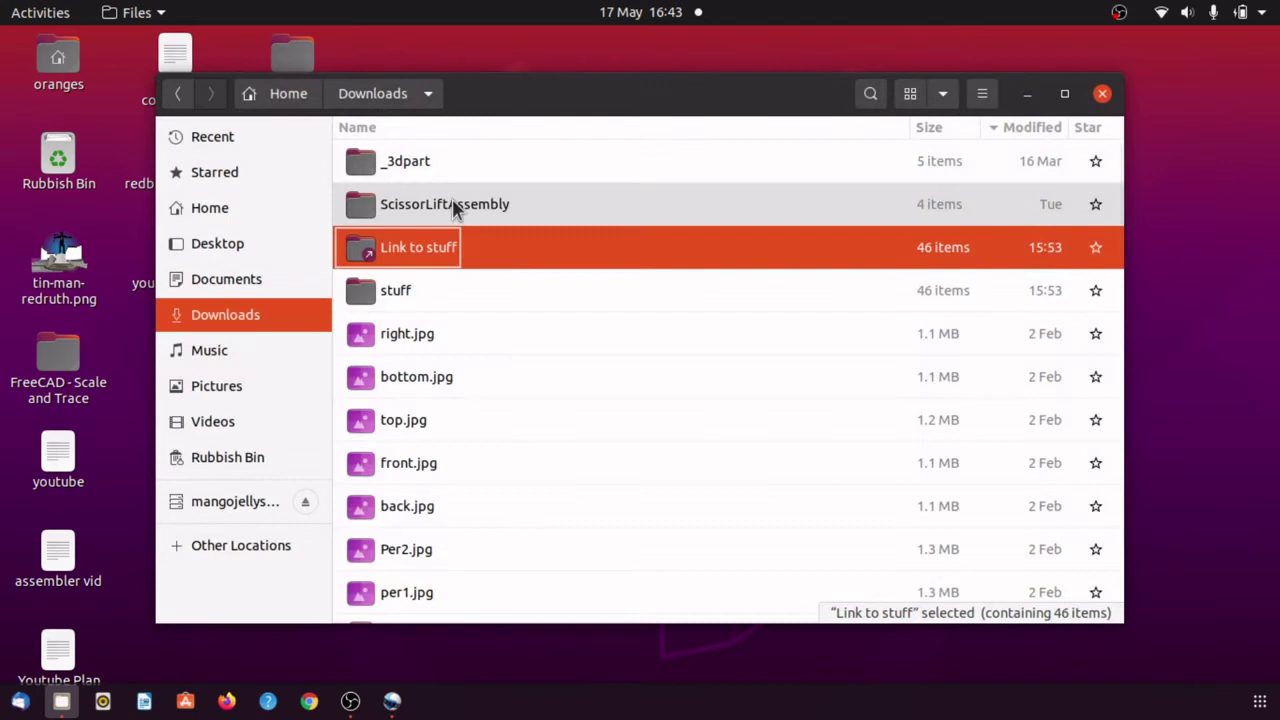
right_click(422, 256)
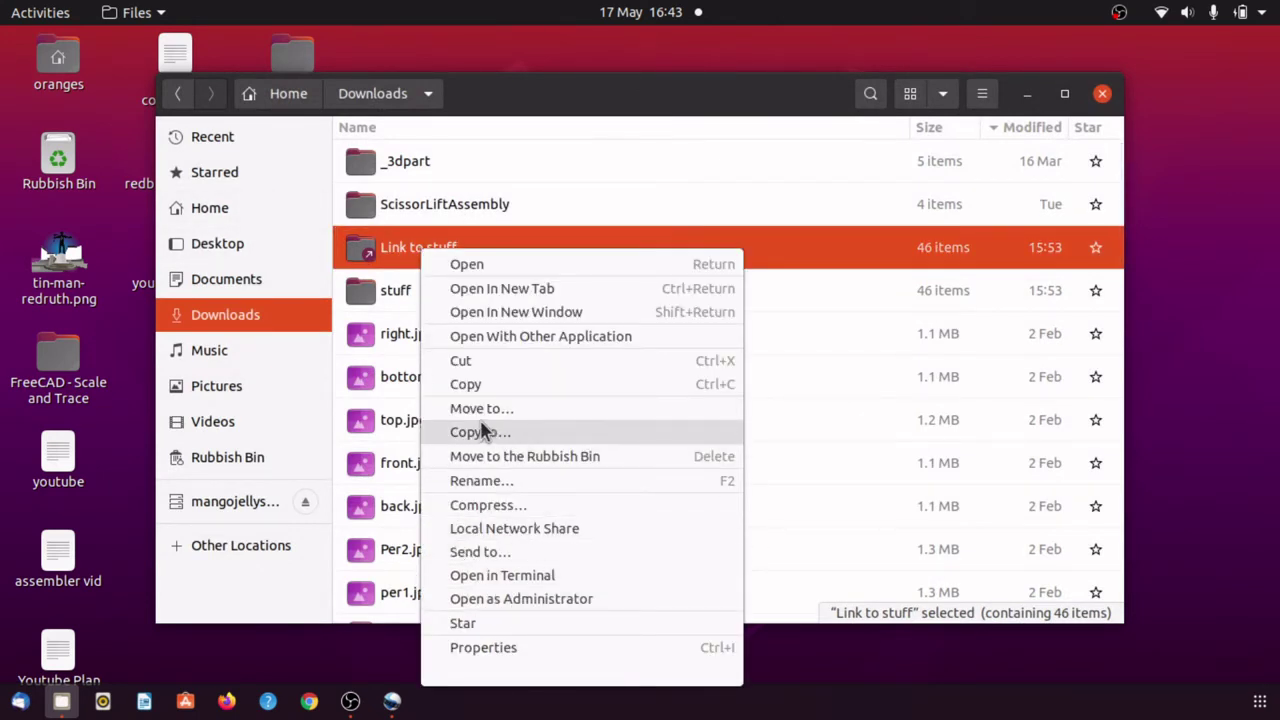
click(514, 481)
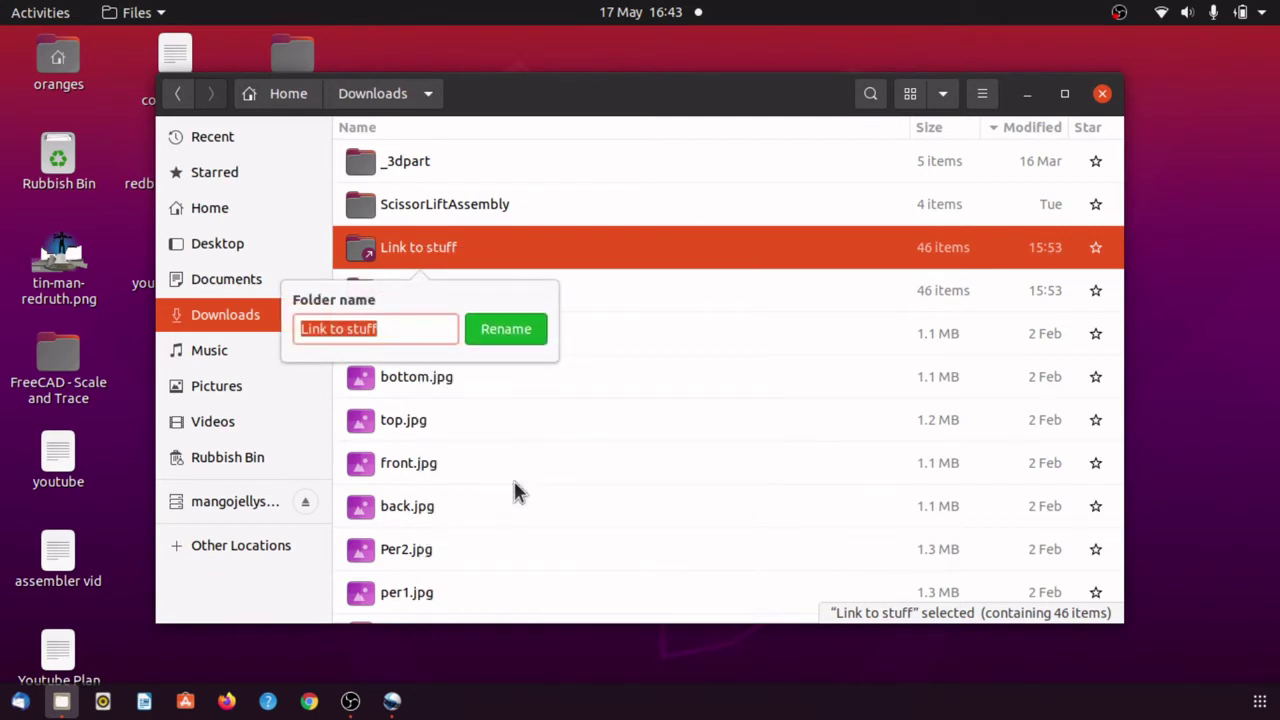
key(Left)
key(Right)
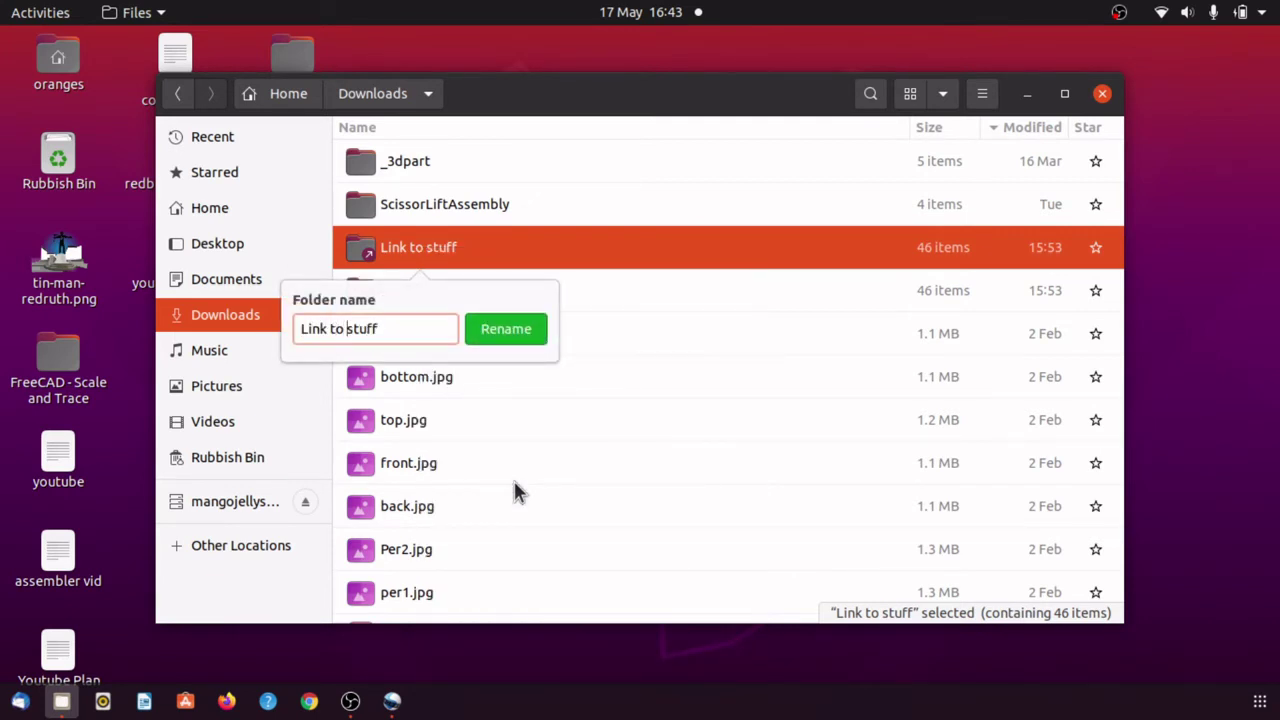
key(BackSpace)
key(BackSpace)
key(BackSpace)
key(BackSpace)
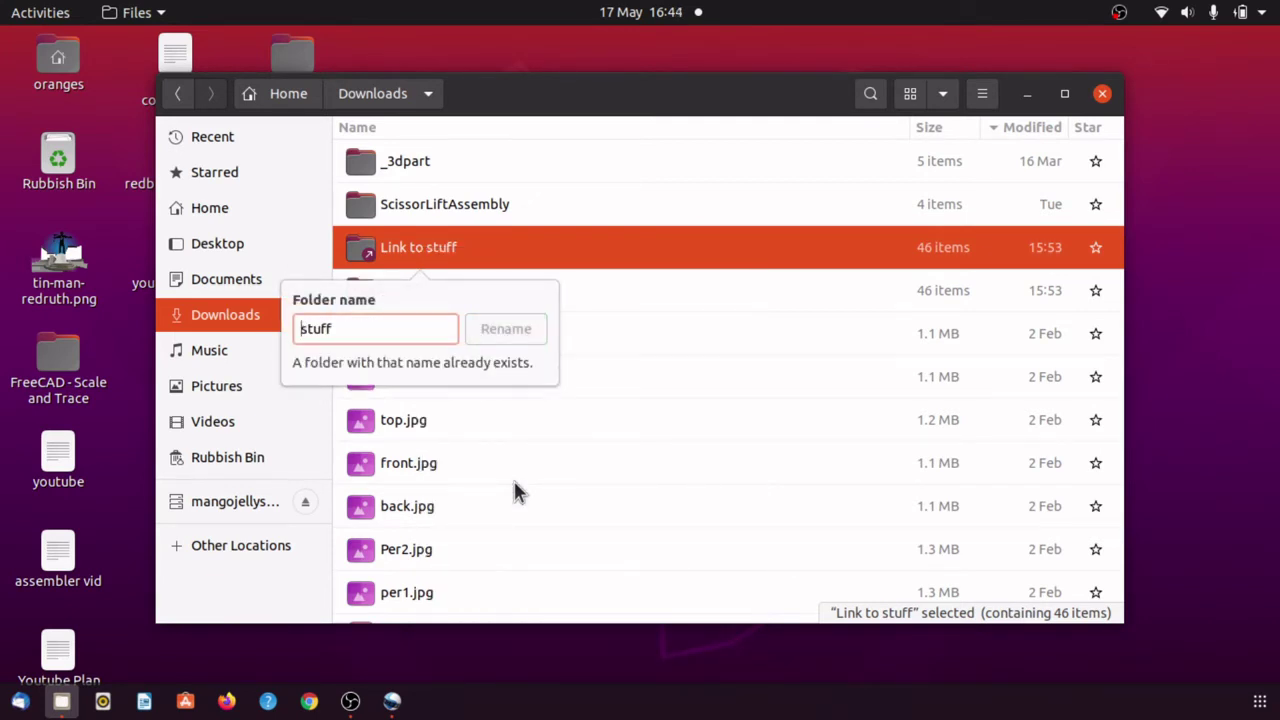
text(_)
key(Return)
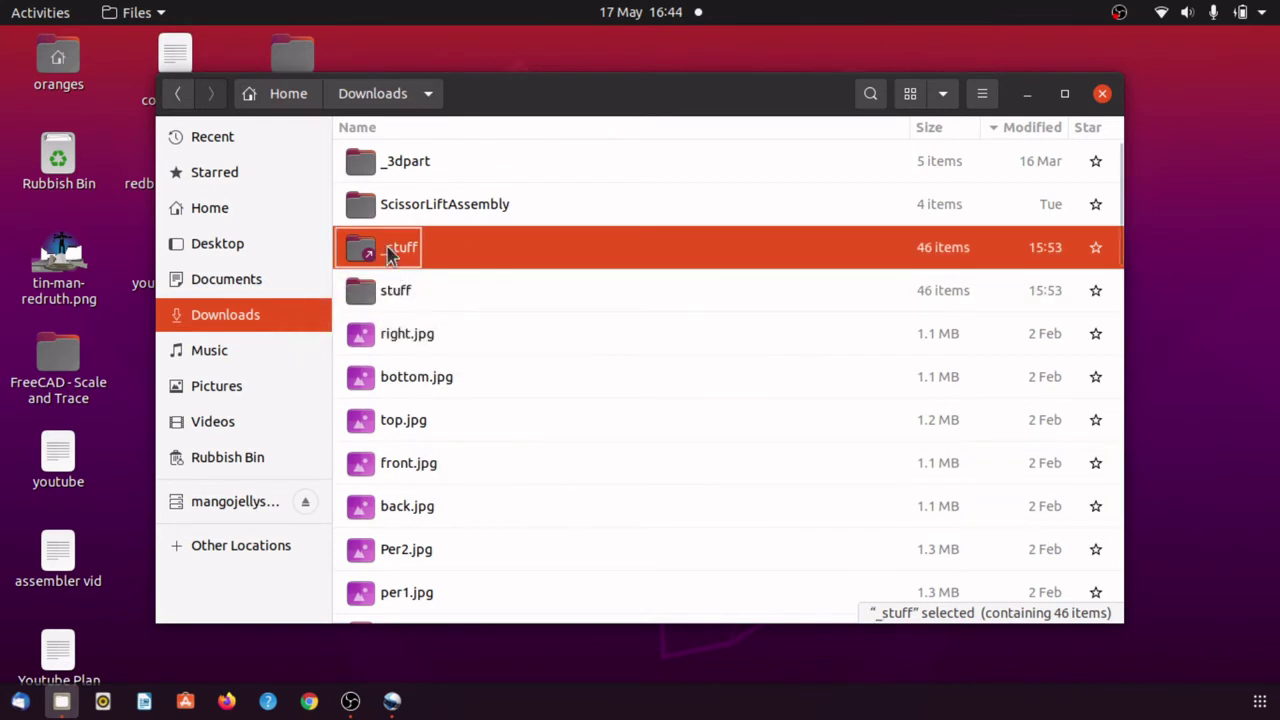
drag(390, 255, 248, 250)
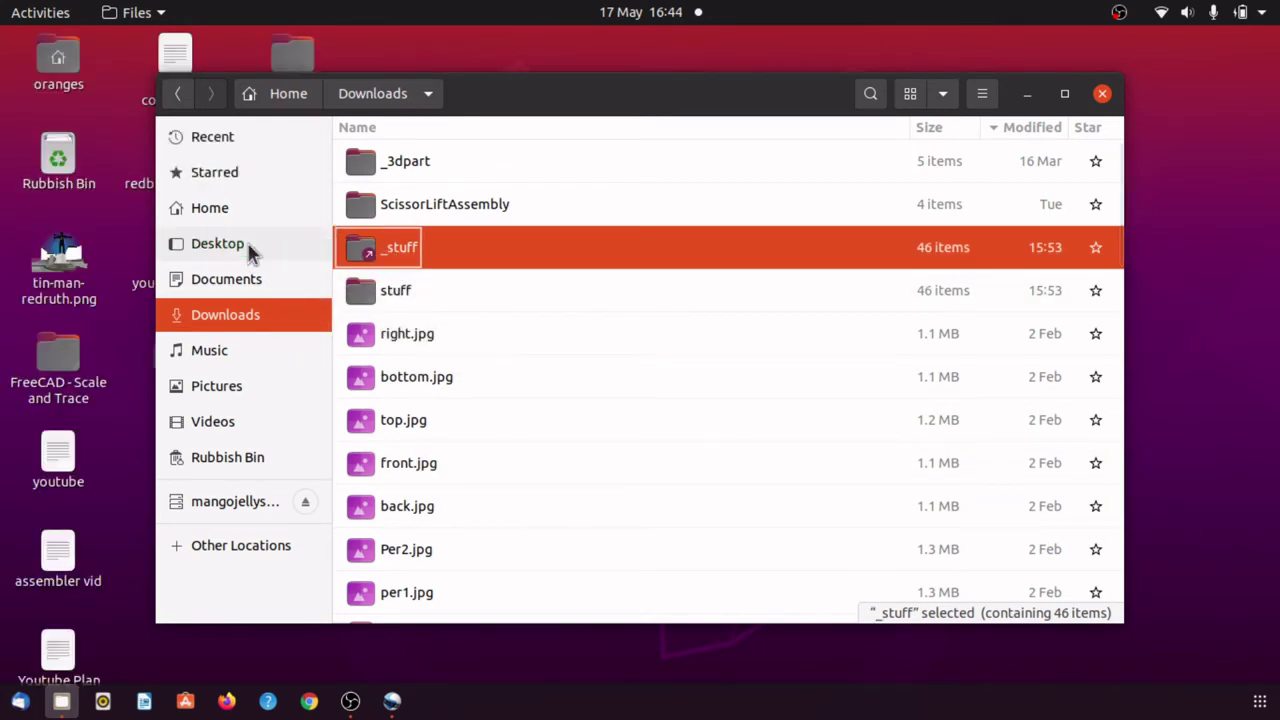
Step: Delete the '_stuff' link from Downloads
click(541, 300)
right_click(542, 302)
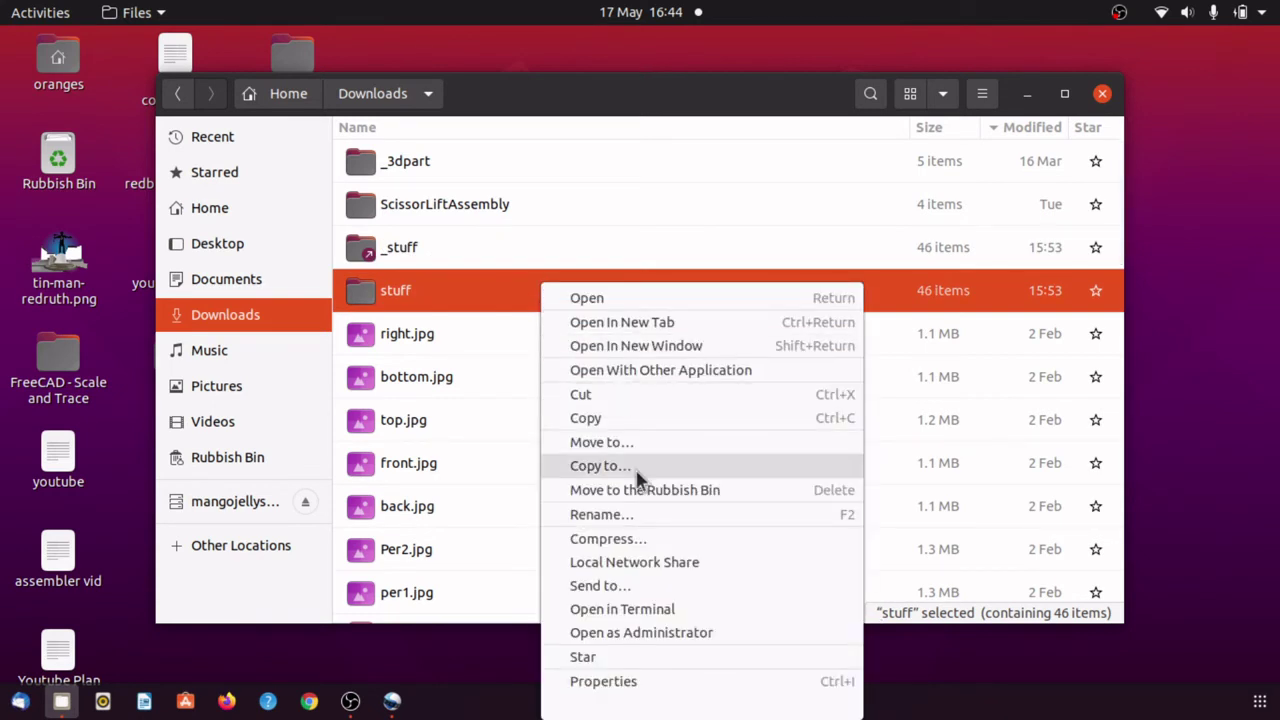
click(406, 252)
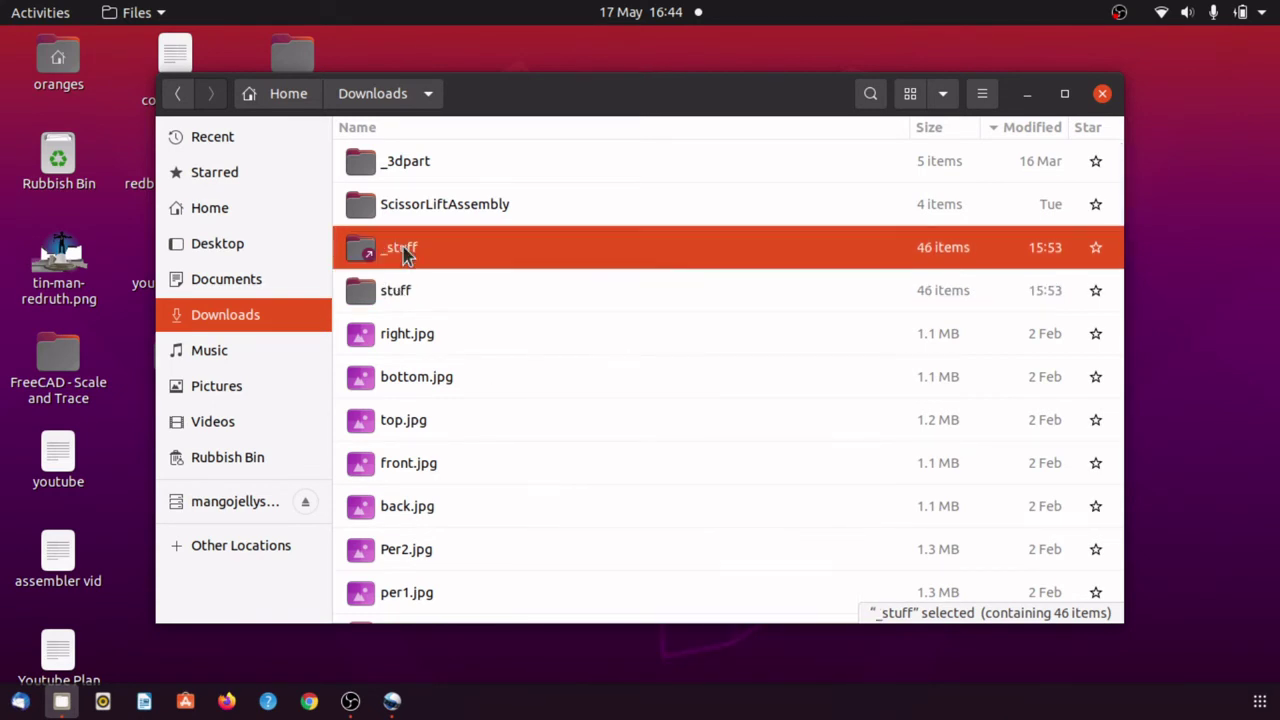
key(Delete)
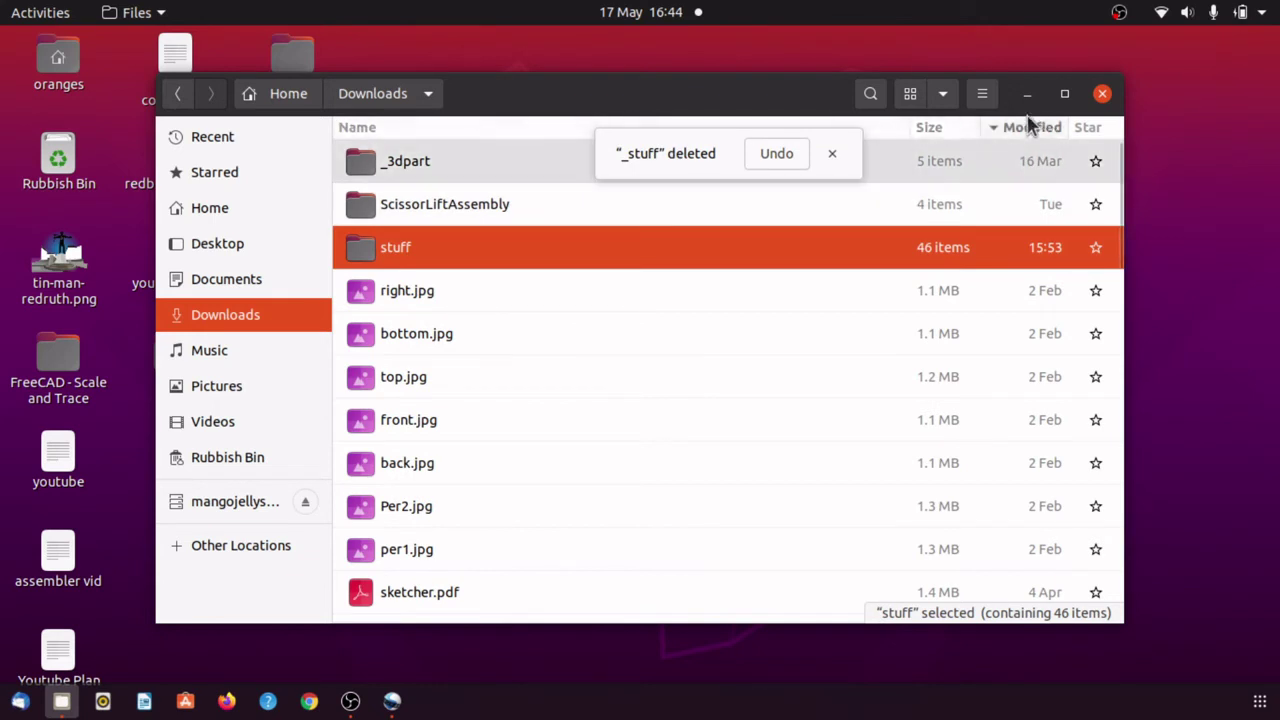
Step: In Preferences > Behaviour, tick 'Show action to create symbolic links'
click(982, 96)
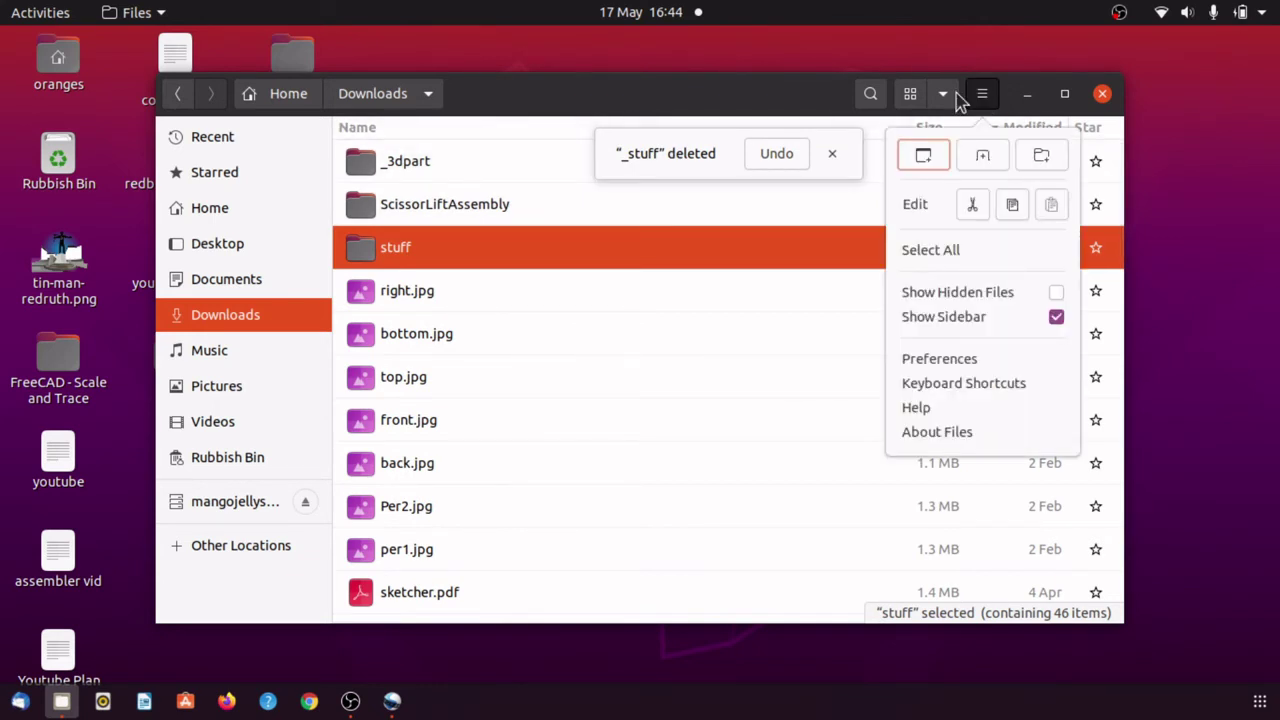
click(964, 360)
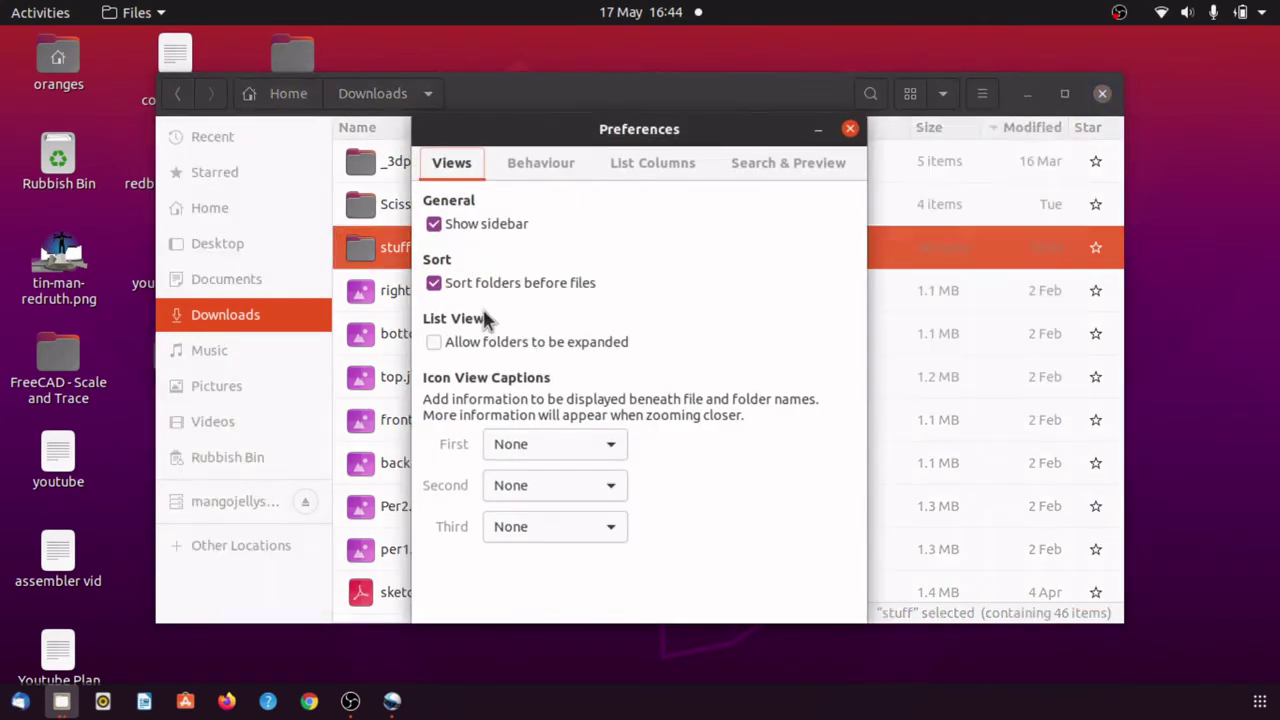
click(549, 170)
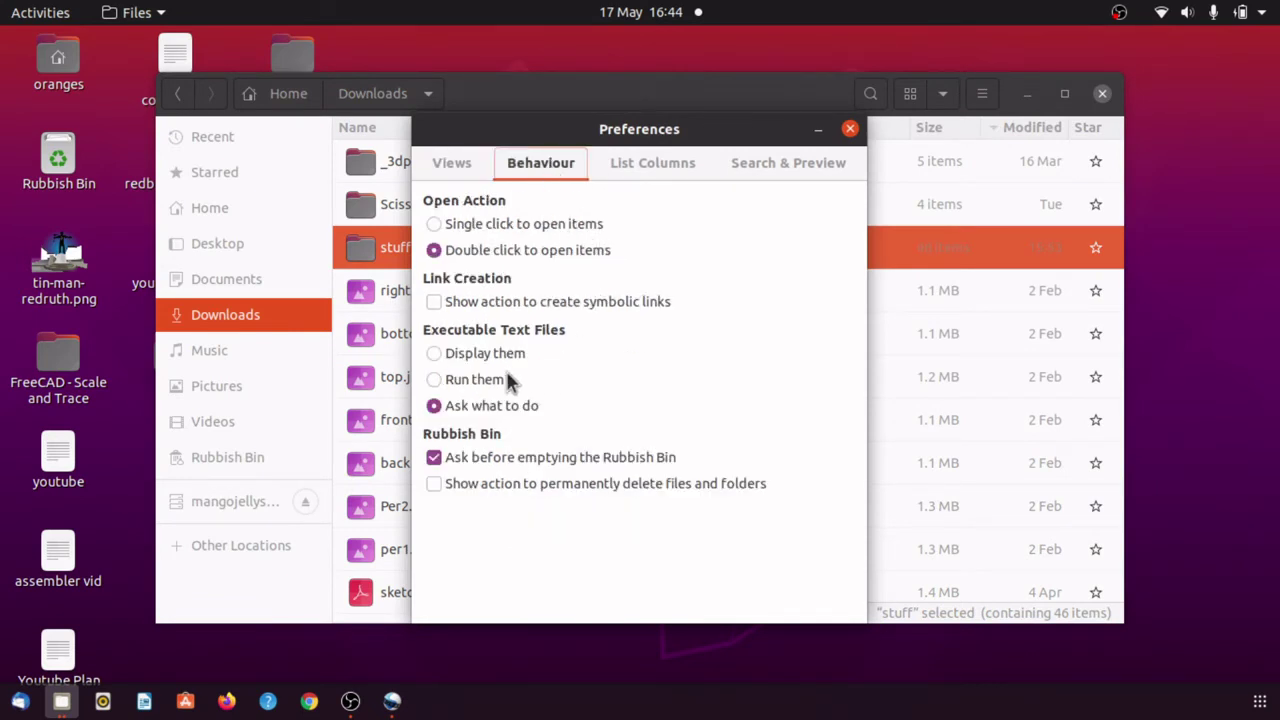
click(433, 310)
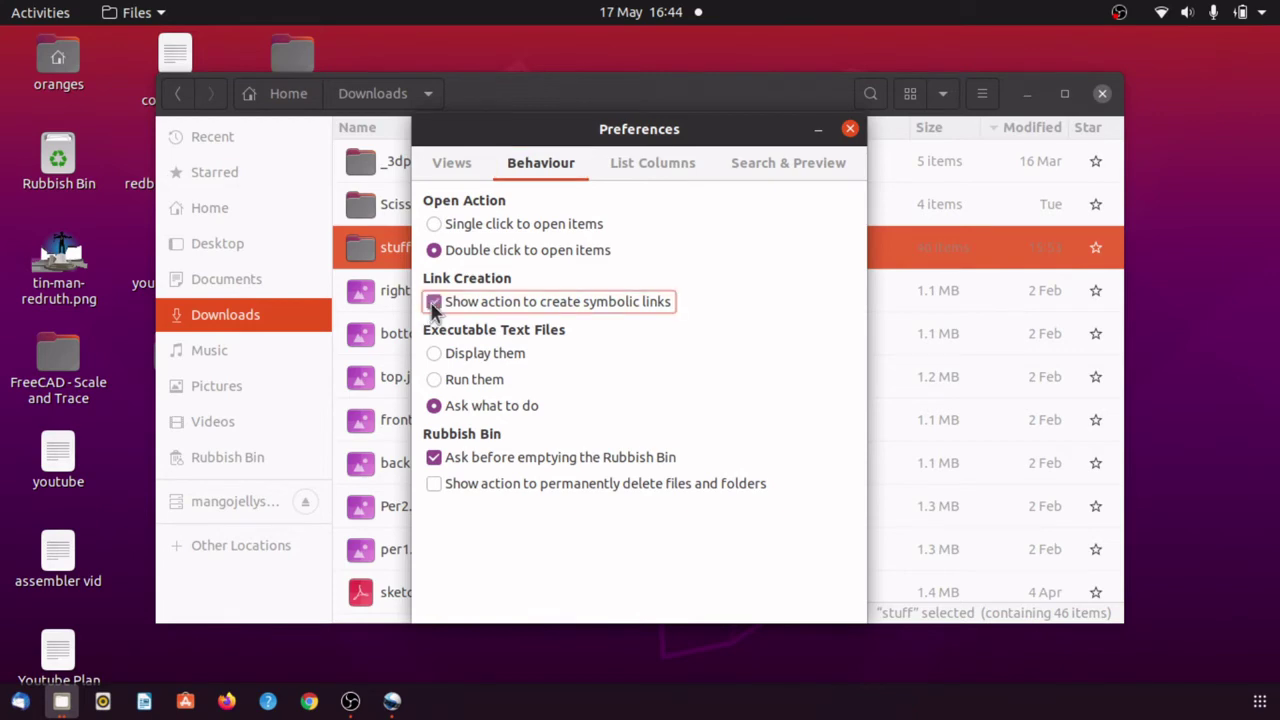
click(849, 129)
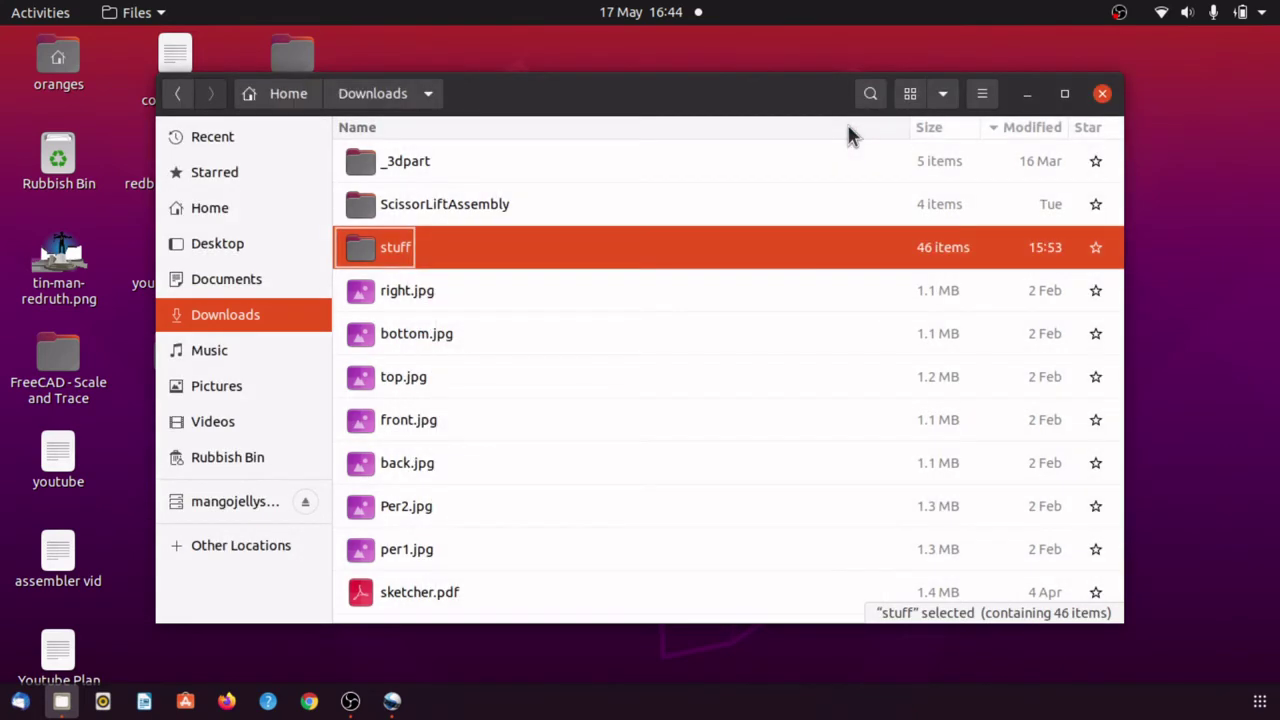
Step: Test Create Link on the stuff folder, then delete the resulting 'Link to stuff'
right_click(392, 259)
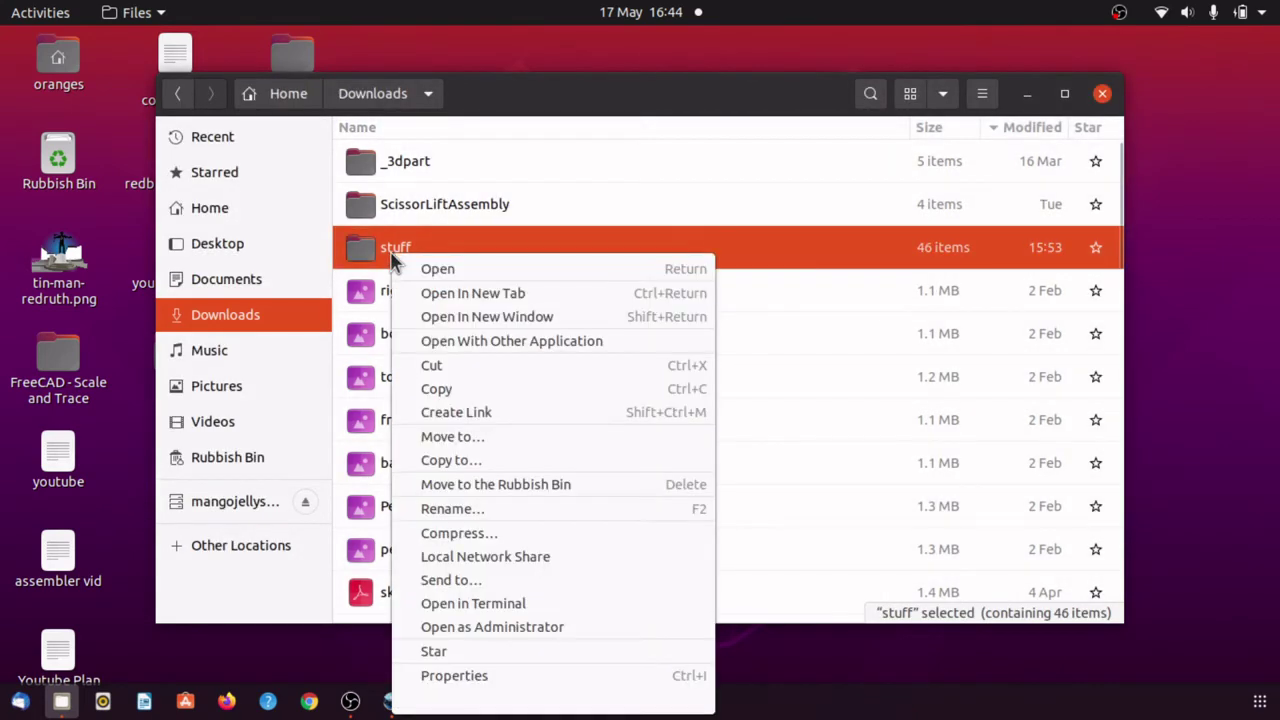
click(491, 412)
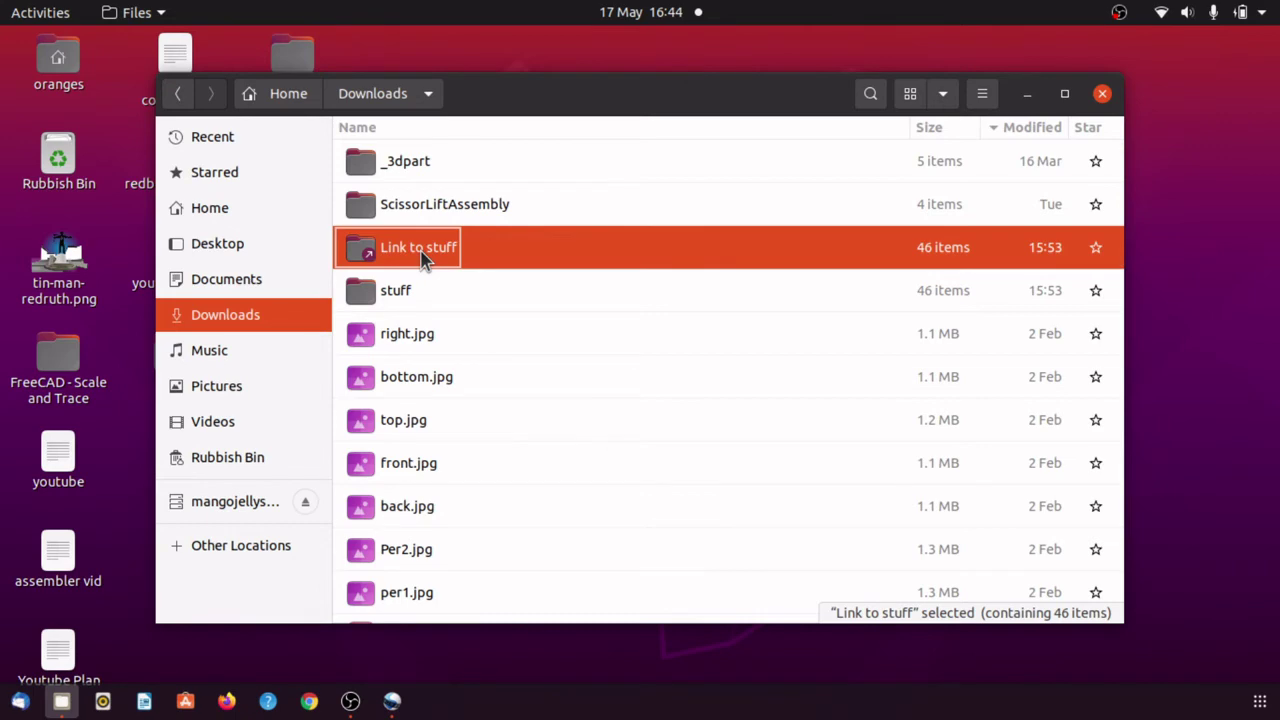
key(Delete)
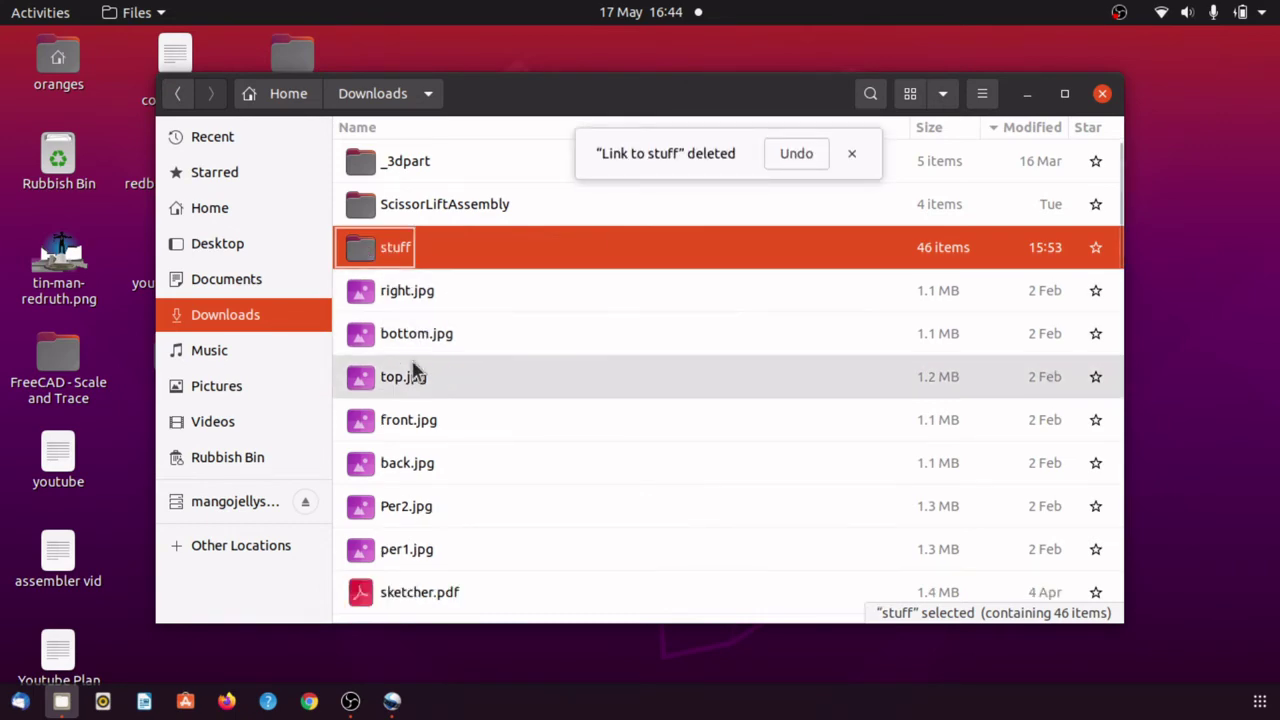
scroll(570, 410, down, 1)
scroll(567, 409, down, 4)
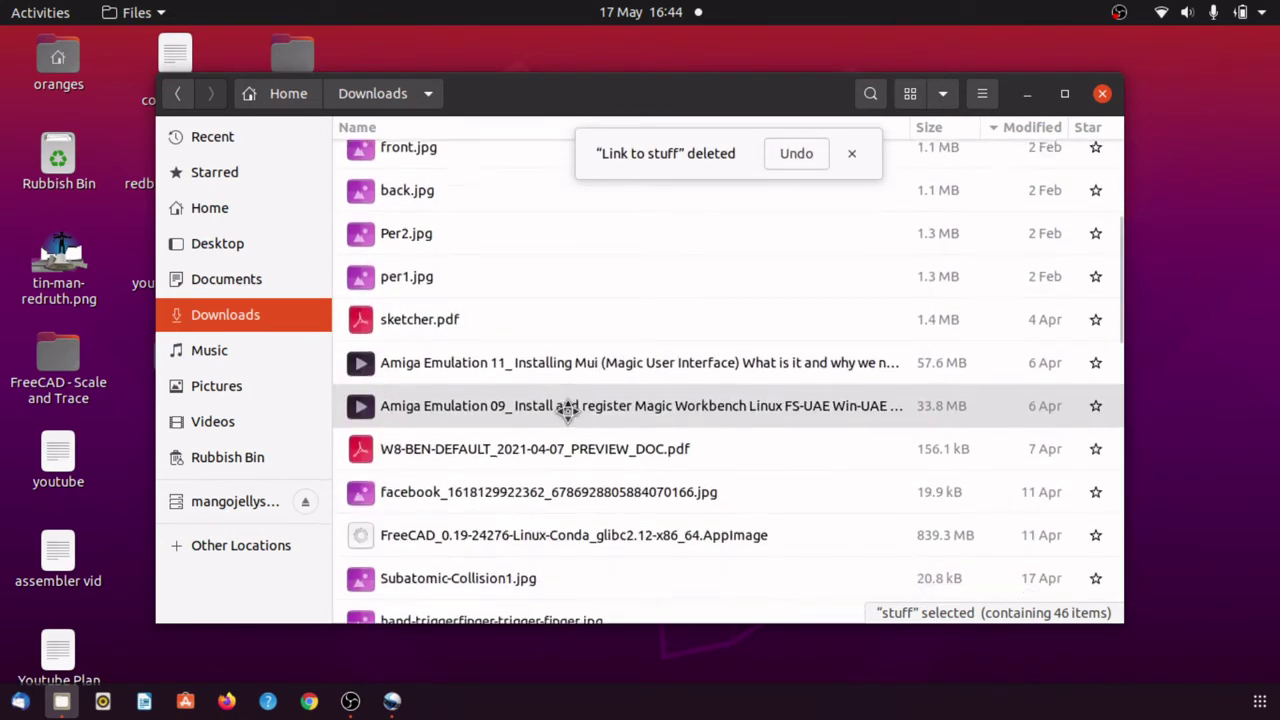
scroll(567, 409, up, 5)
scroll(567, 409, down, 5)
scroll(567, 410, down, 3)
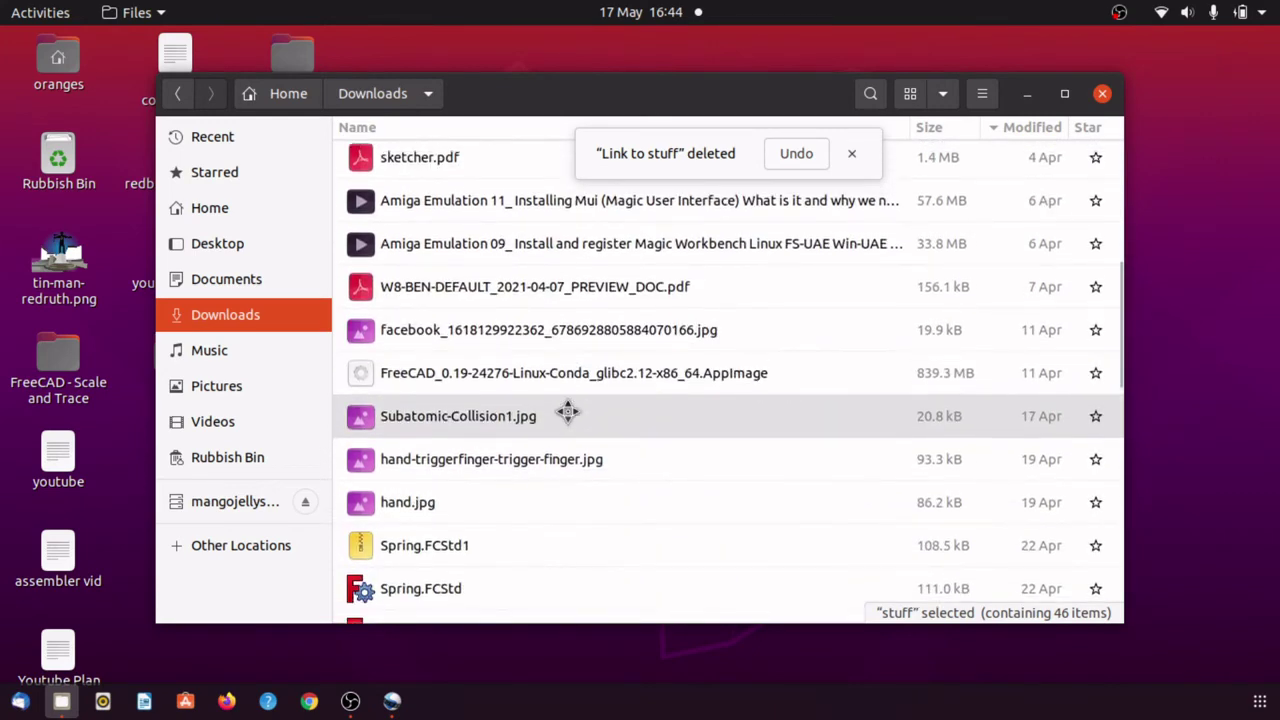
scroll(567, 410, up, 2)
scroll(567, 410, up, 2)
scroll(566, 412, up, 3)
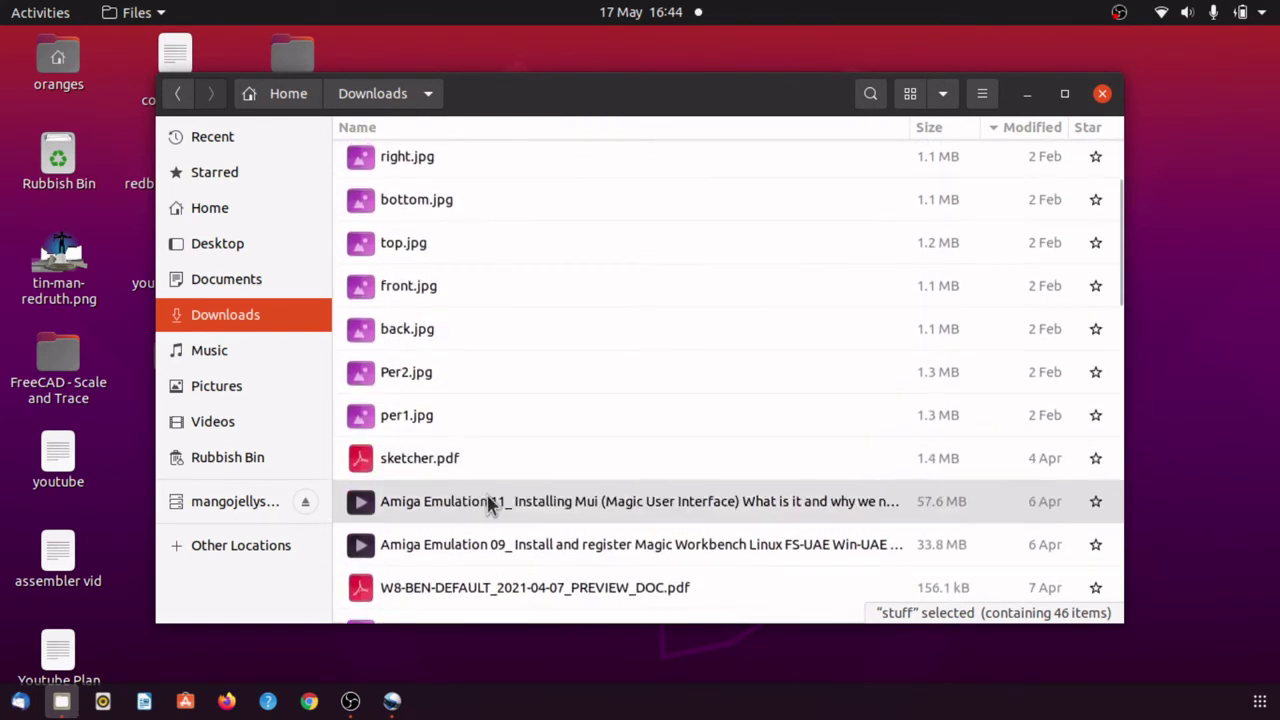
click(490, 506)
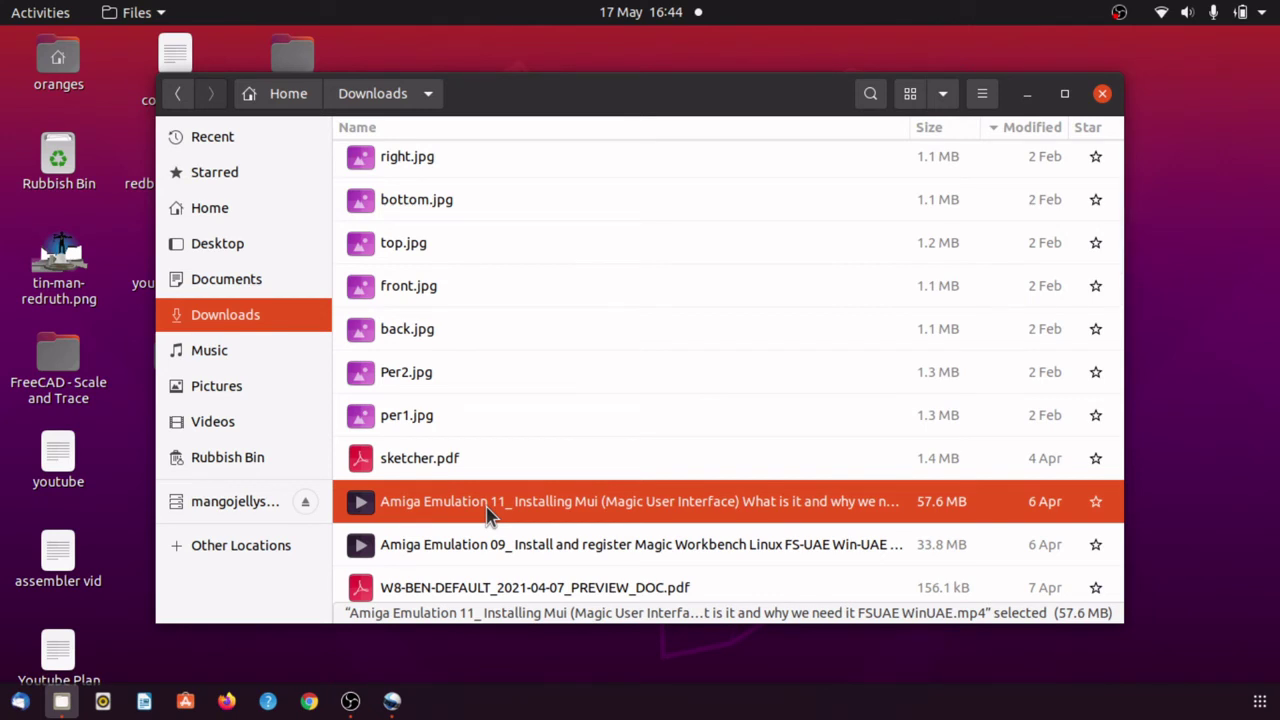
mouse_move(489, 508)
mouse_down()
mouse_move(562, 385)
mouse_move(575, 330)
mouse_up()
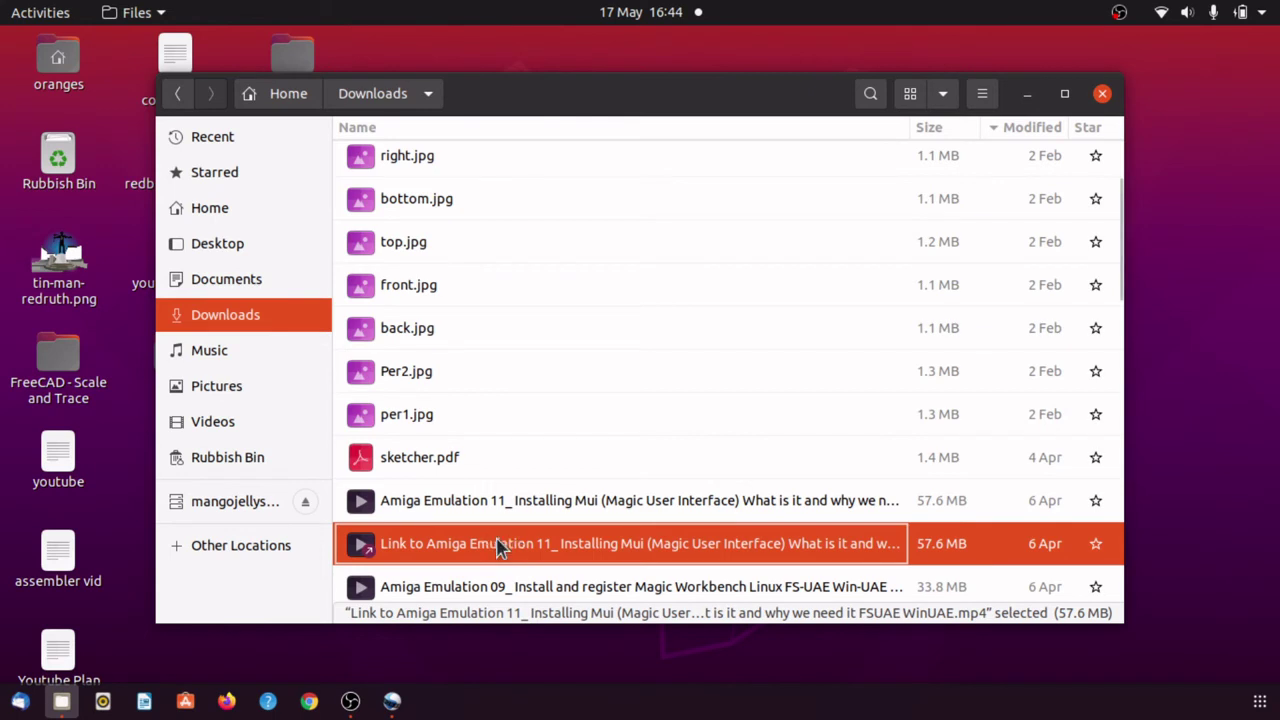
key(Delete)
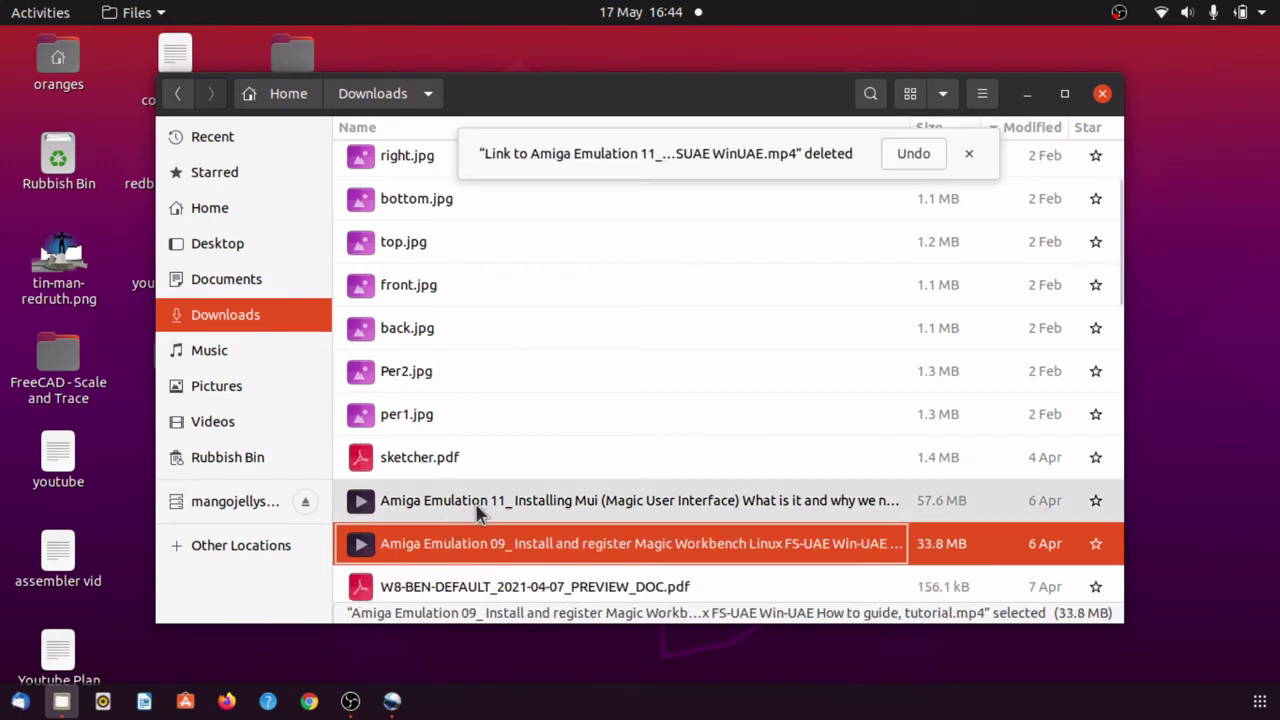
click(477, 510)
right_click(477, 512)
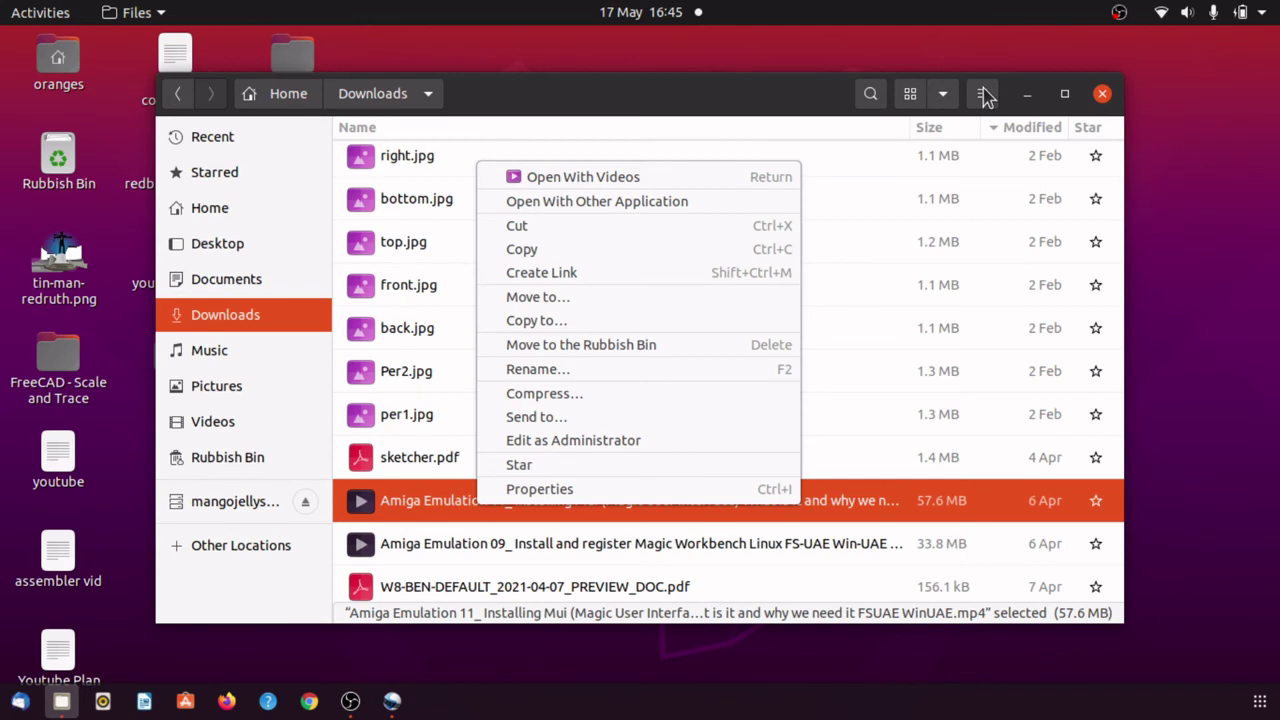
click(580, 273)
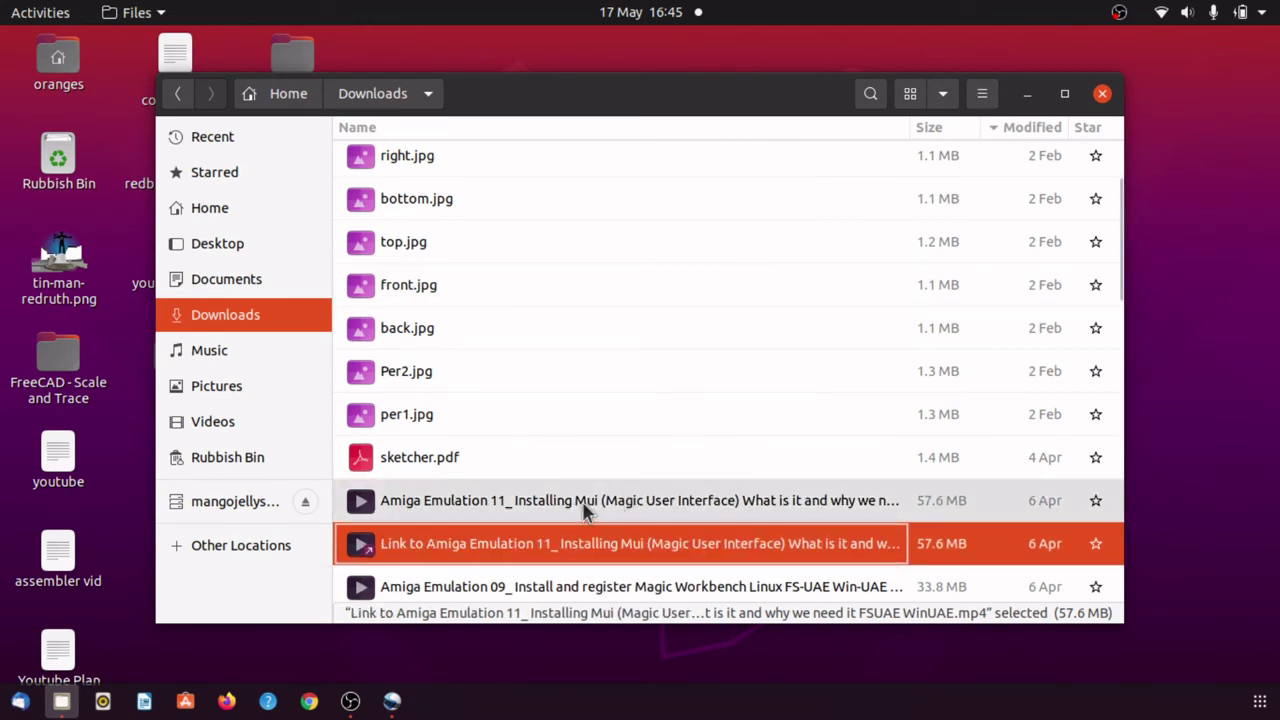
key(shift+Delete)
Step: Confirm permanent deletion of the extra link to the 'Amiga Emulation 11' video
click(767, 405)
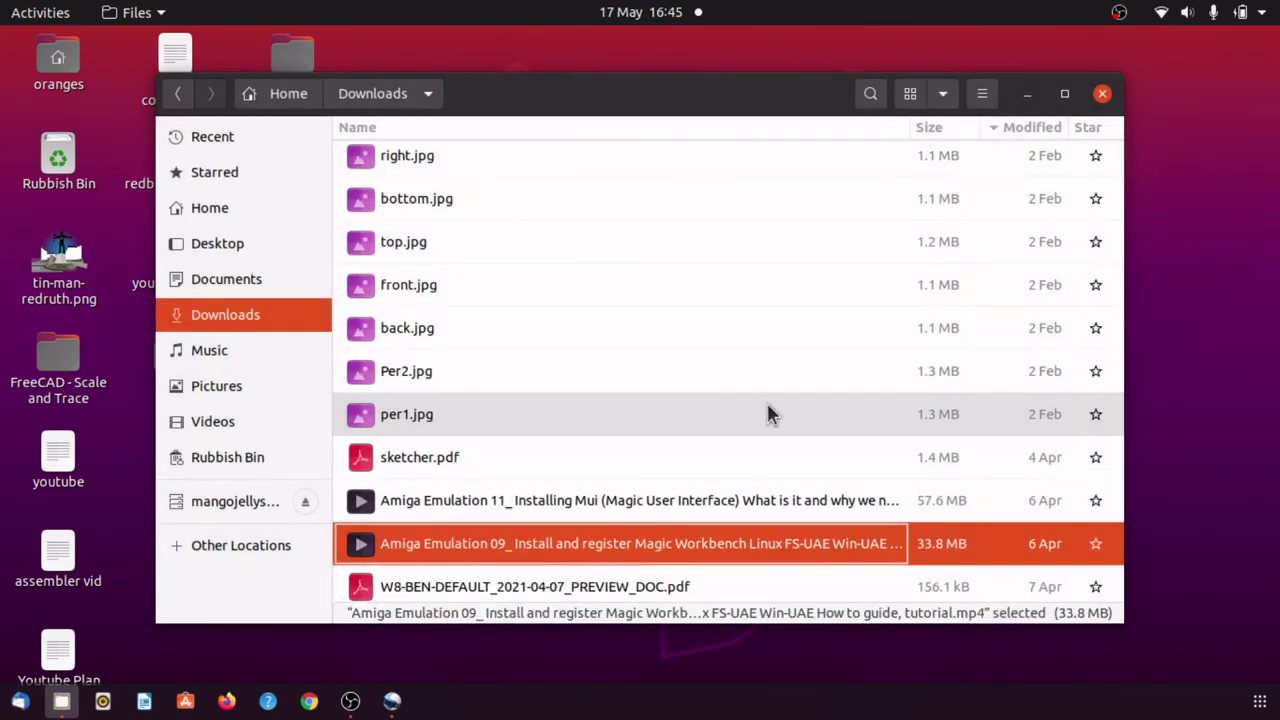